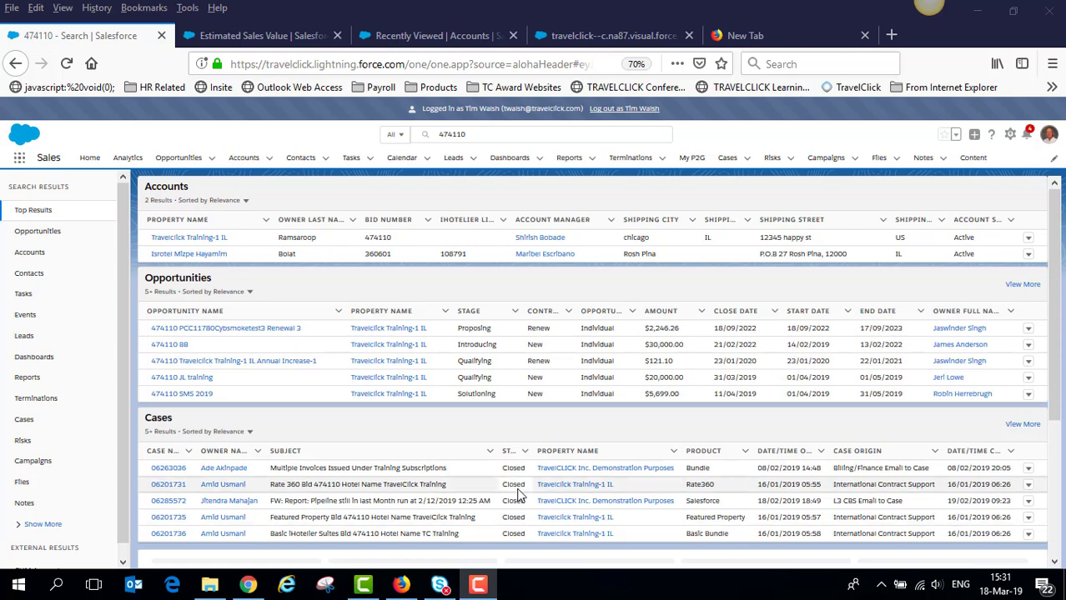
- Open the Travelclick Training-1 IL account and start a new opportunity with the Hotelligence360 record type
click(517, 134)
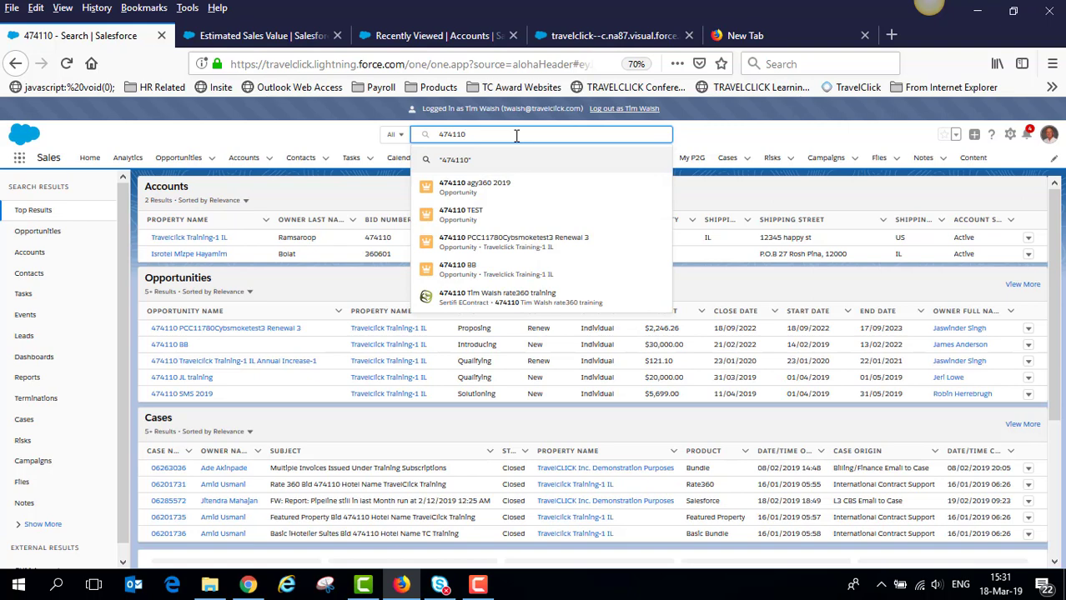
click(210, 240)
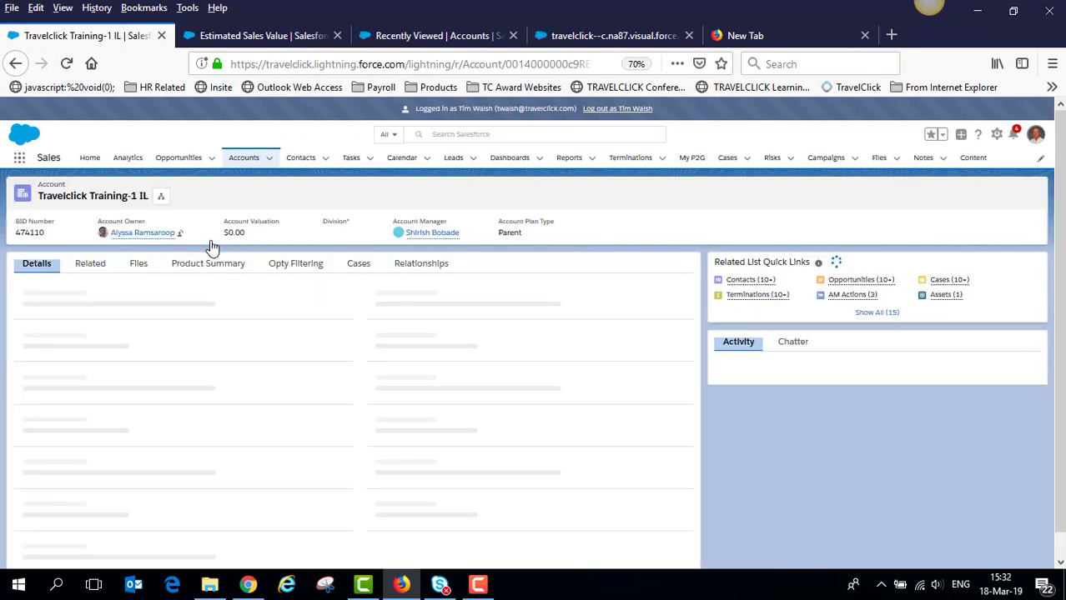
mouse_move(851, 288)
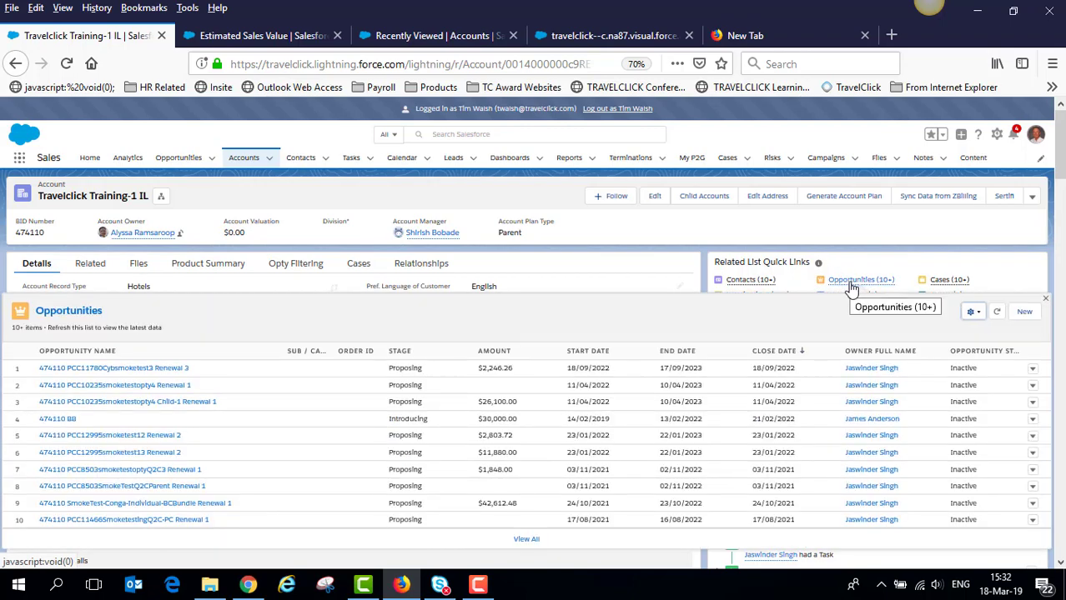
click(1024, 312)
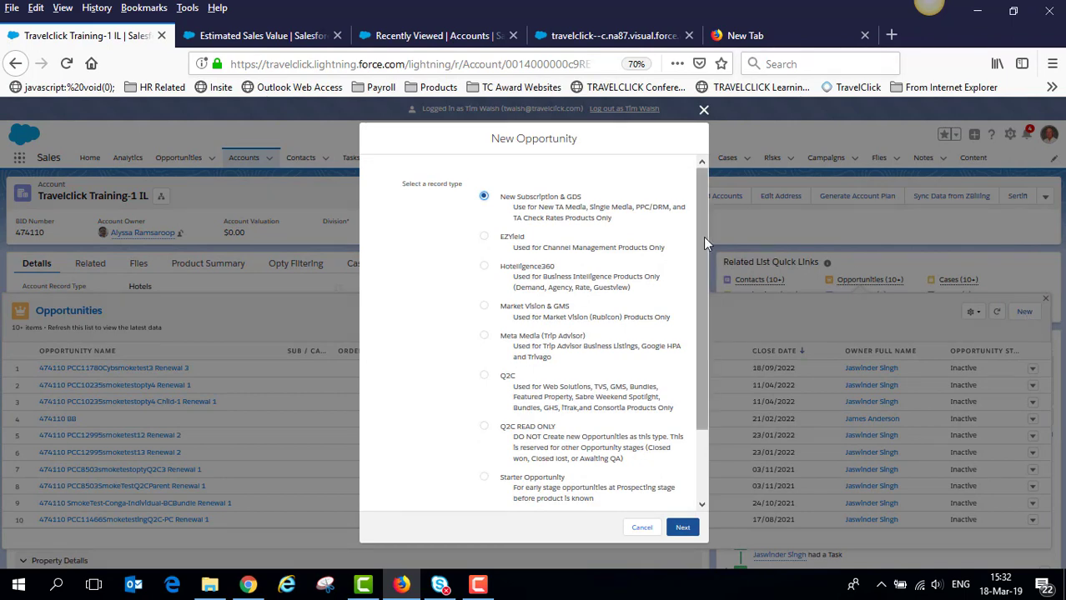
click(485, 267)
click(686, 532)
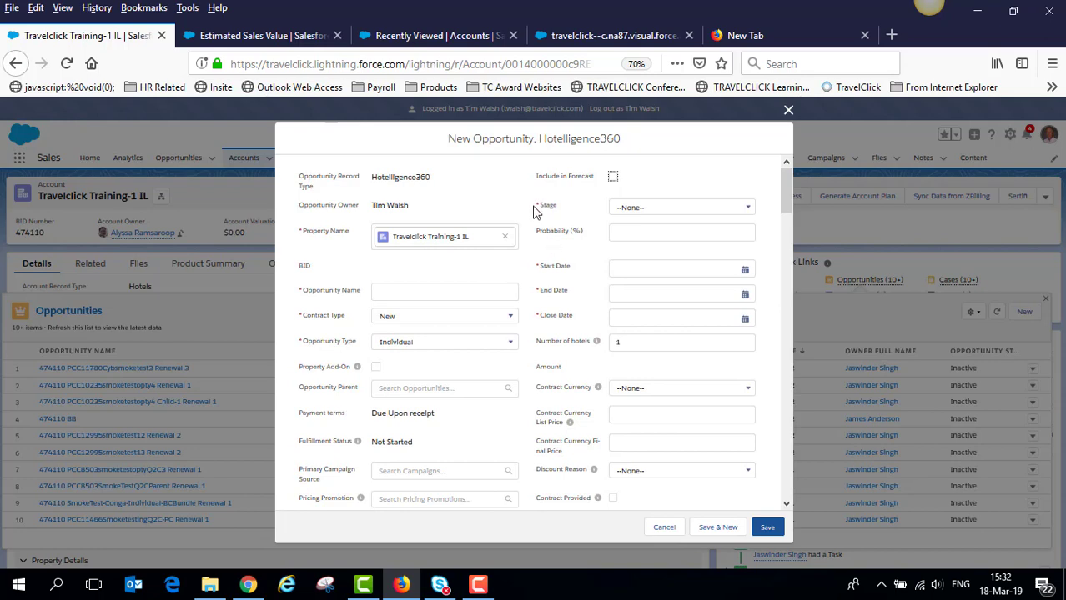
- Name the new opportunity "agy360 2019" and set its stage to Solutioning
click(417, 292)
text(agy)
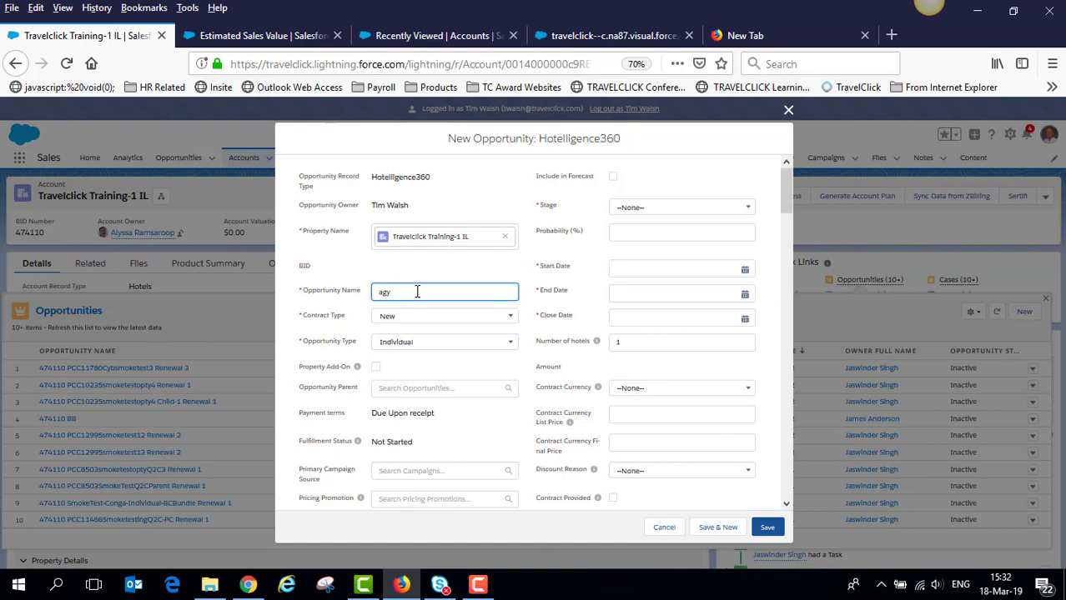
text(360 2019)
click(689, 209)
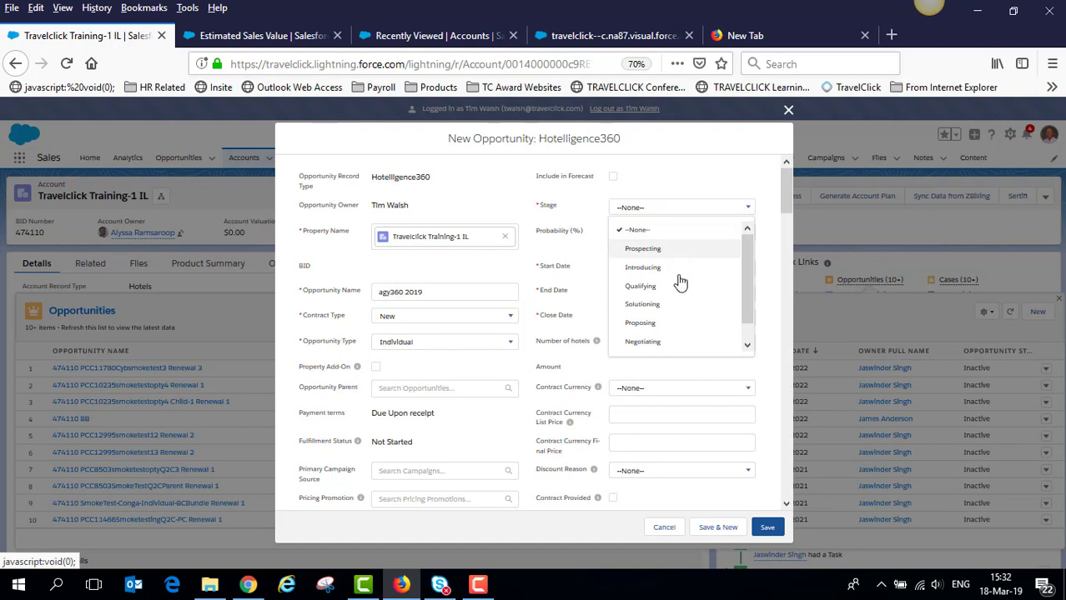
click(676, 309)
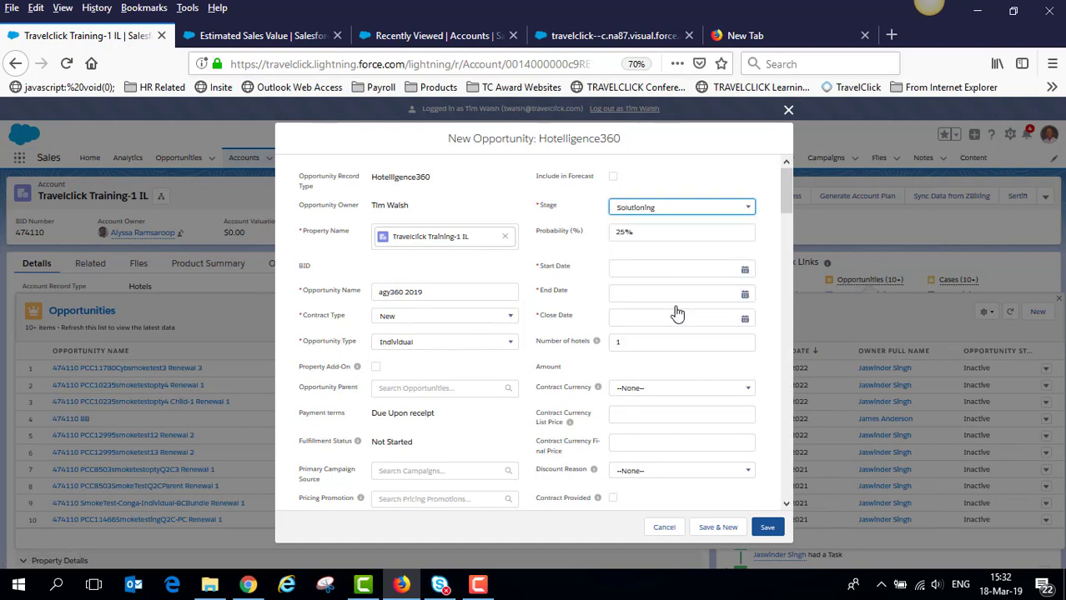
- Set the opportunity's start date to 01/05/2019
click(663, 267)
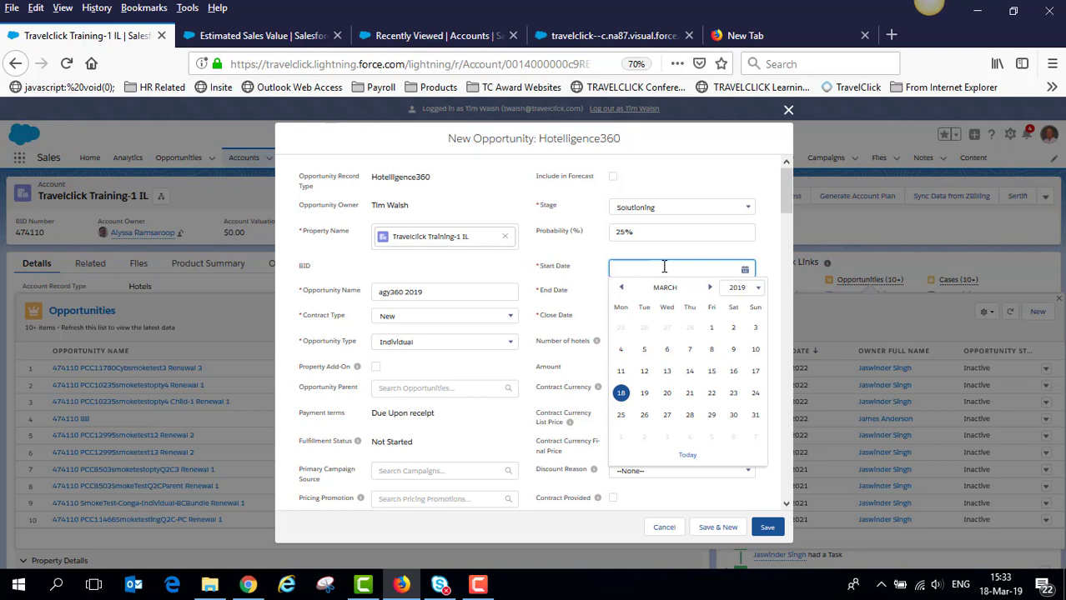
click(710, 289)
click(710, 290)
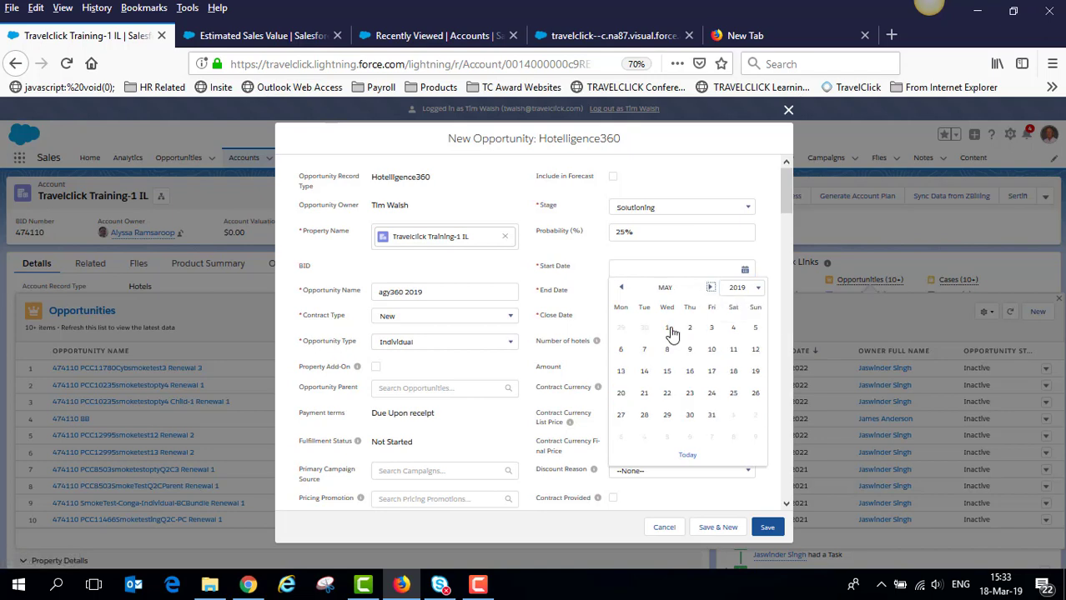
click(670, 332)
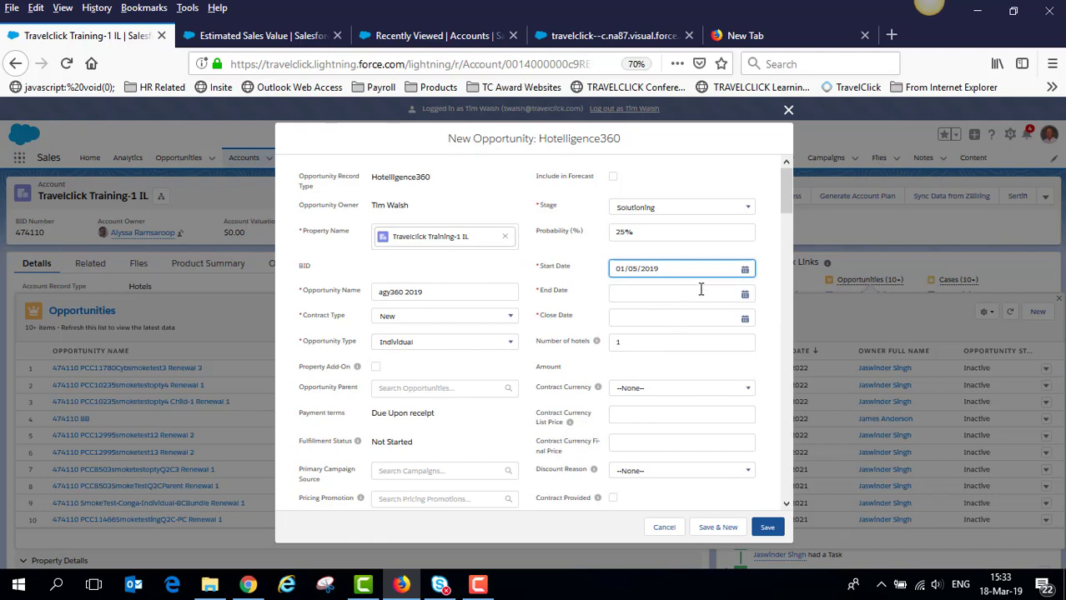
- Set the opportunity's end date to 30/04/2020
click(701, 289)
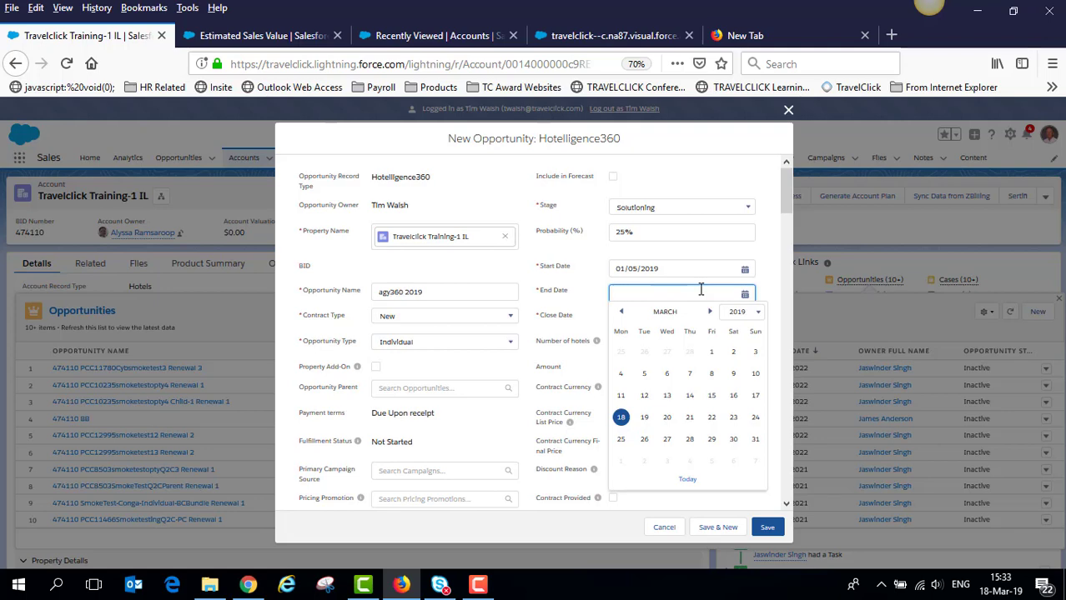
click(754, 314)
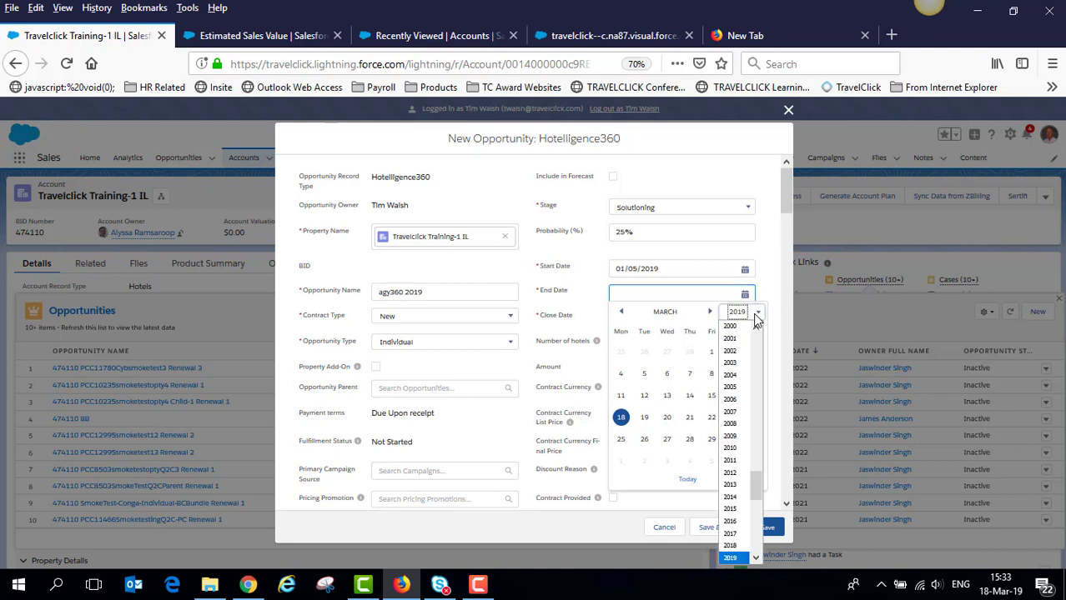
click(757, 560)
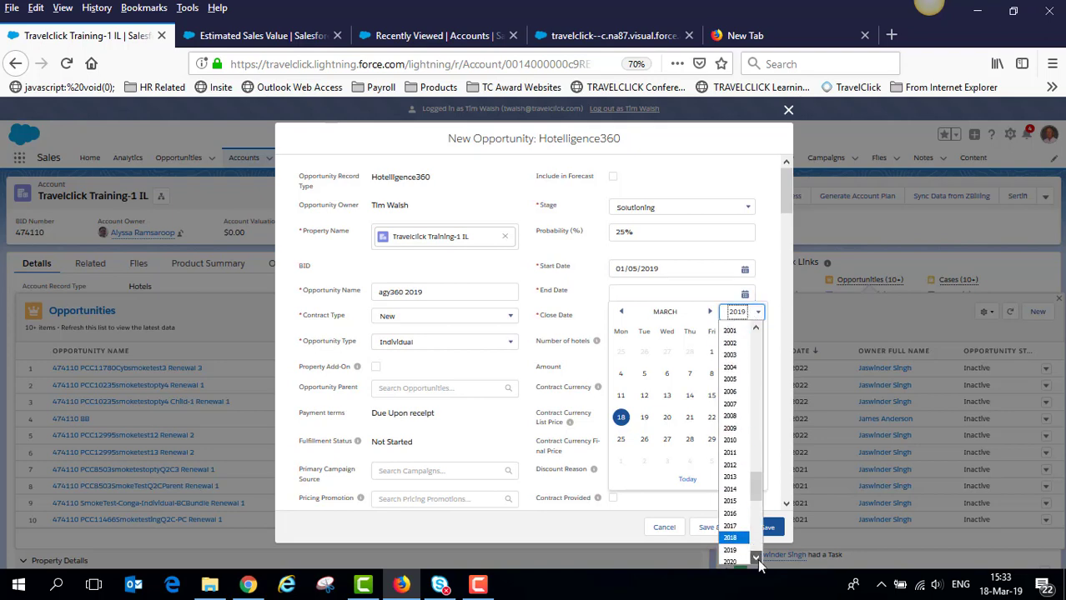
click(737, 534)
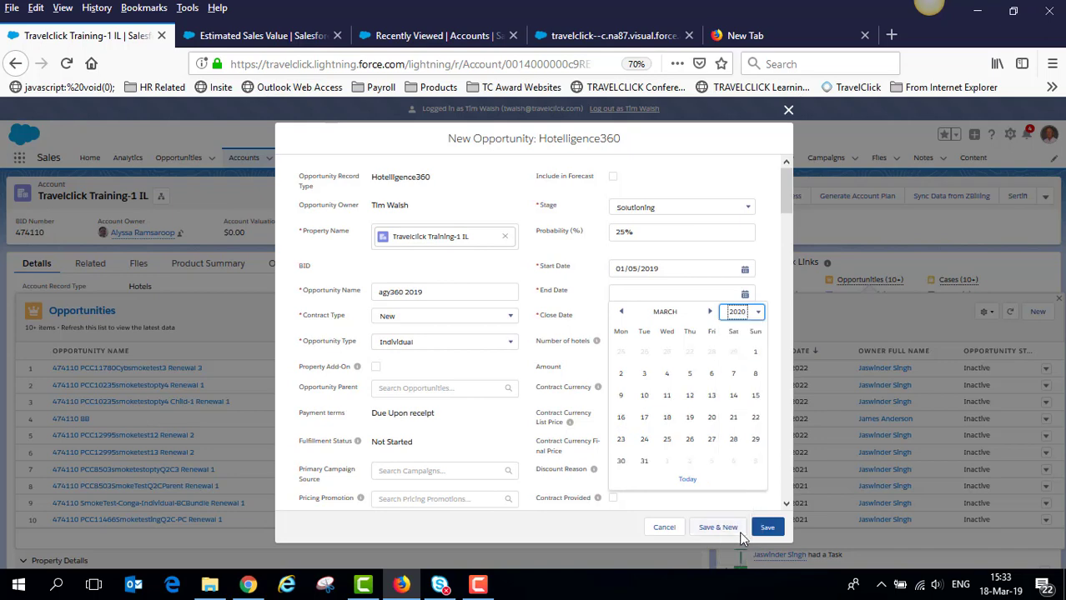
click(711, 314)
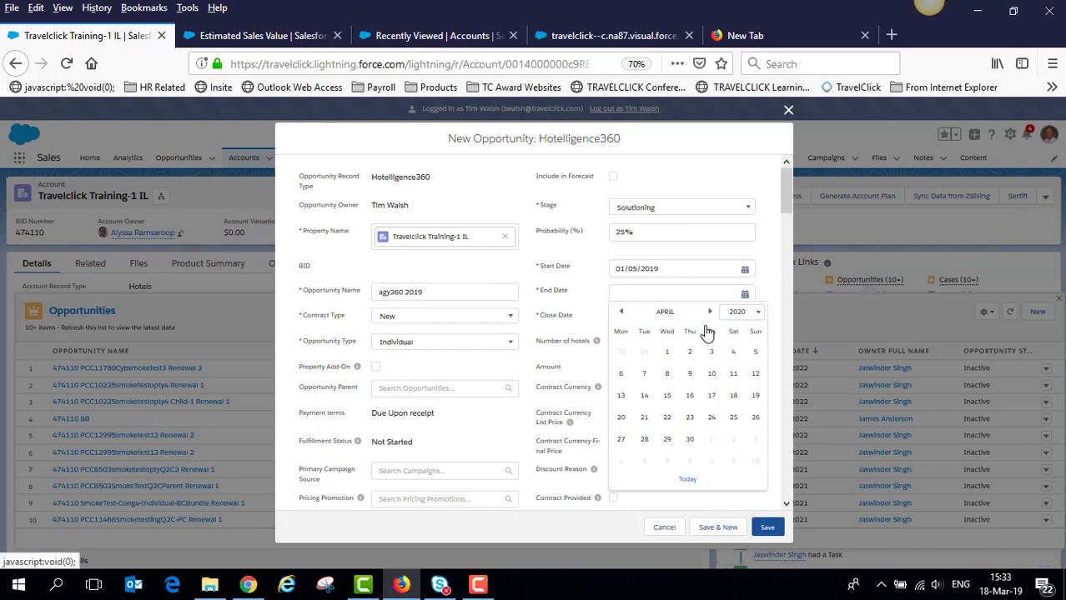
click(690, 442)
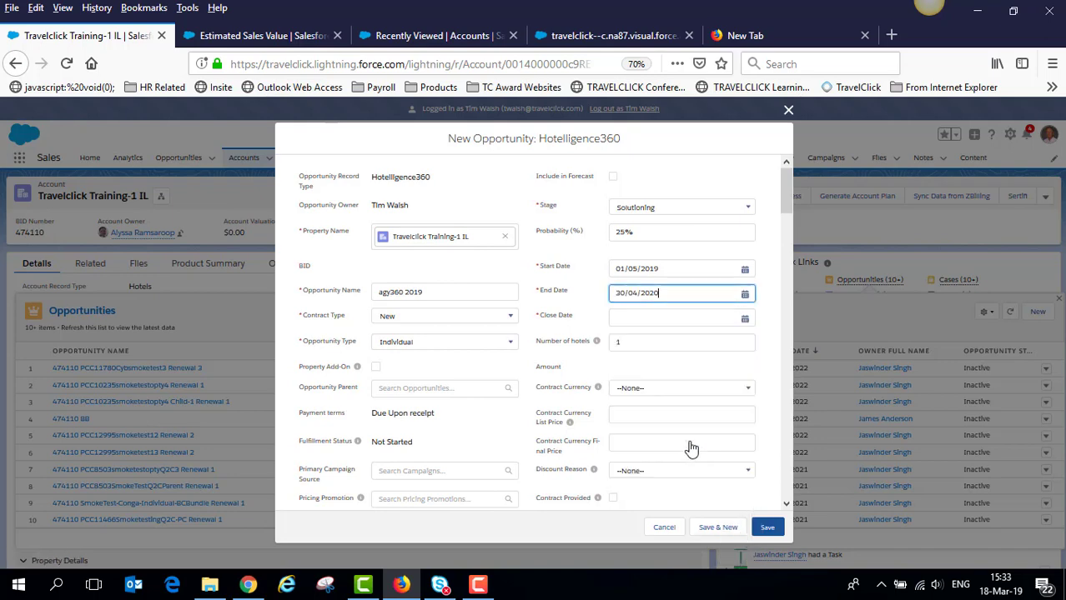
- Set the opportunity's close date to 19/04/2019 and save the new opportunity
click(678, 317)
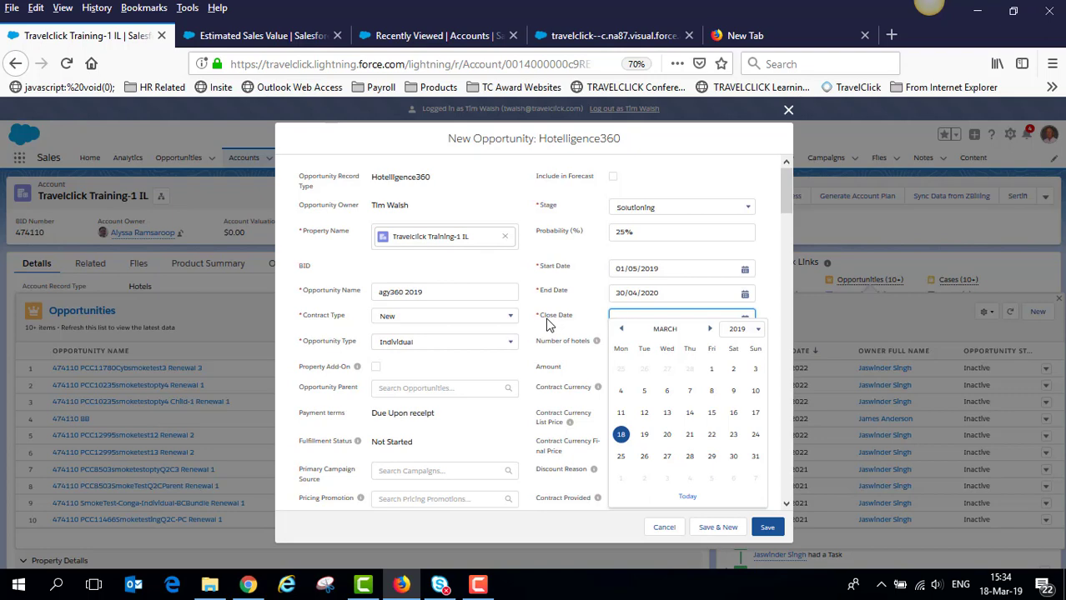
click(710, 330)
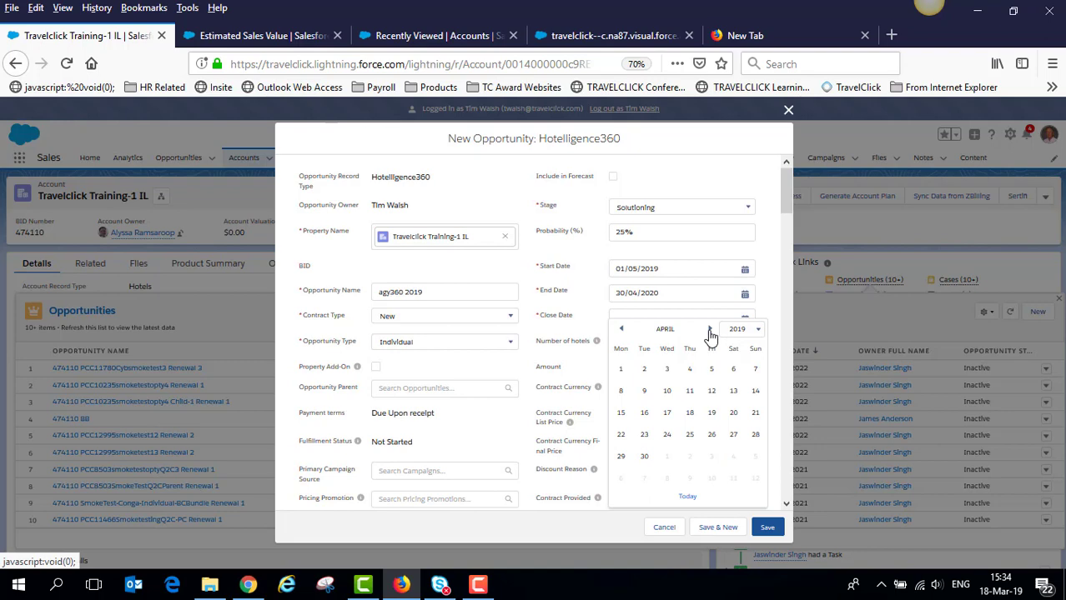
click(712, 414)
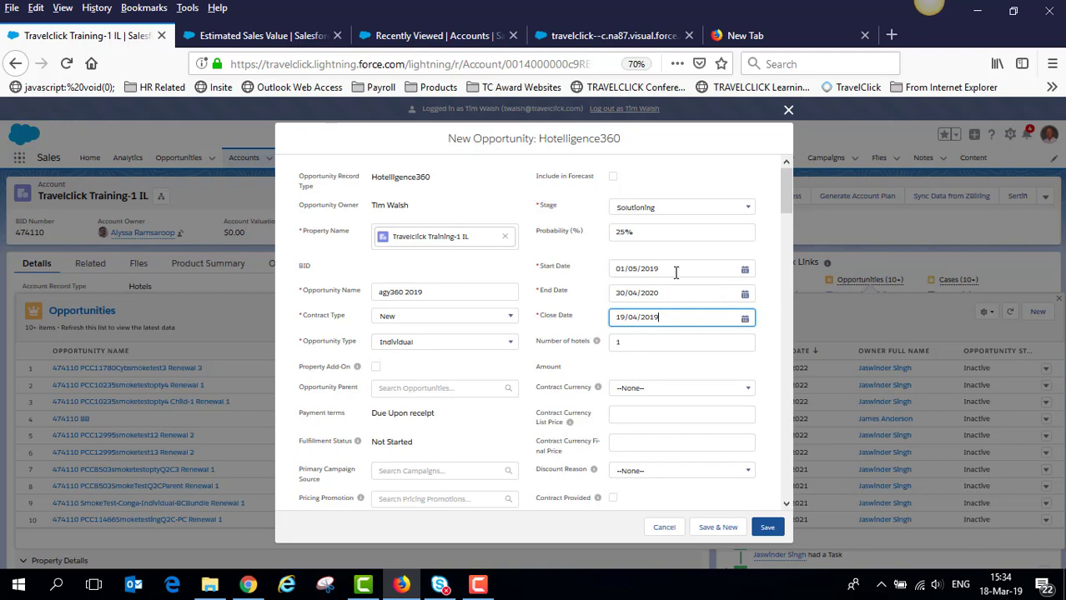
click(769, 528)
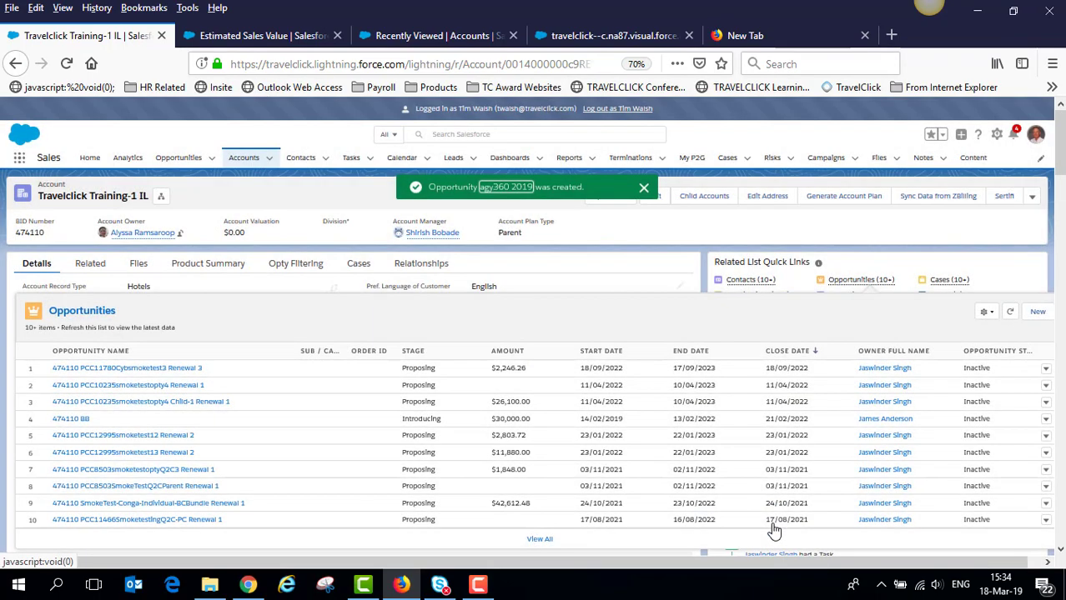
- Open the newly created agy360 2019 opportunity and start adding products to it from the Business Intelligence price book
click(511, 187)
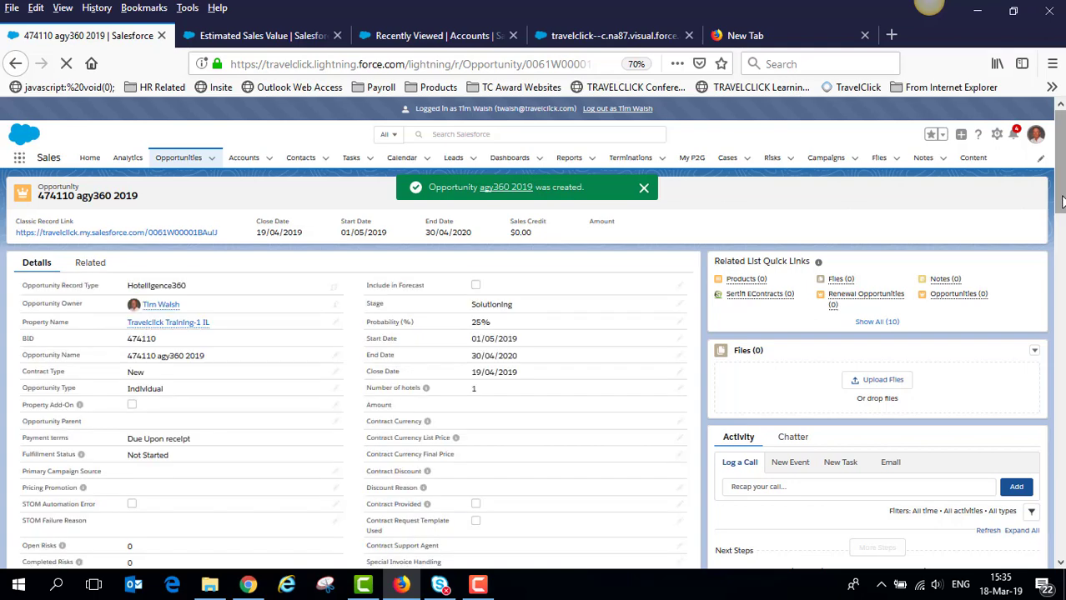
mouse_move(1061, 197)
mouse_down()
mouse_move(1061, 217)
mouse_move(1062, 207)
mouse_up()
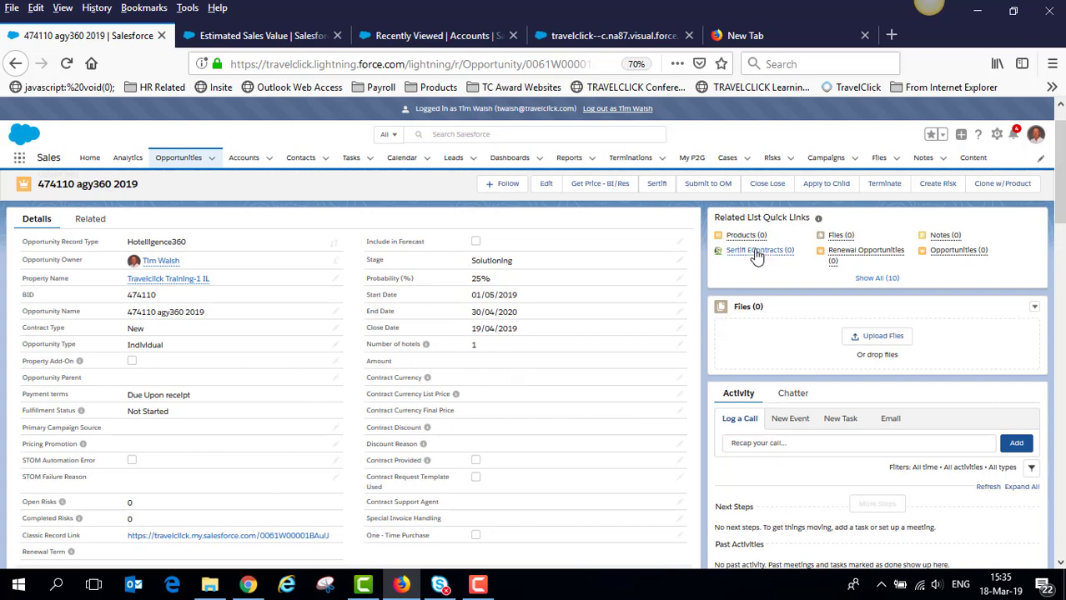
mouse_move(749, 238)
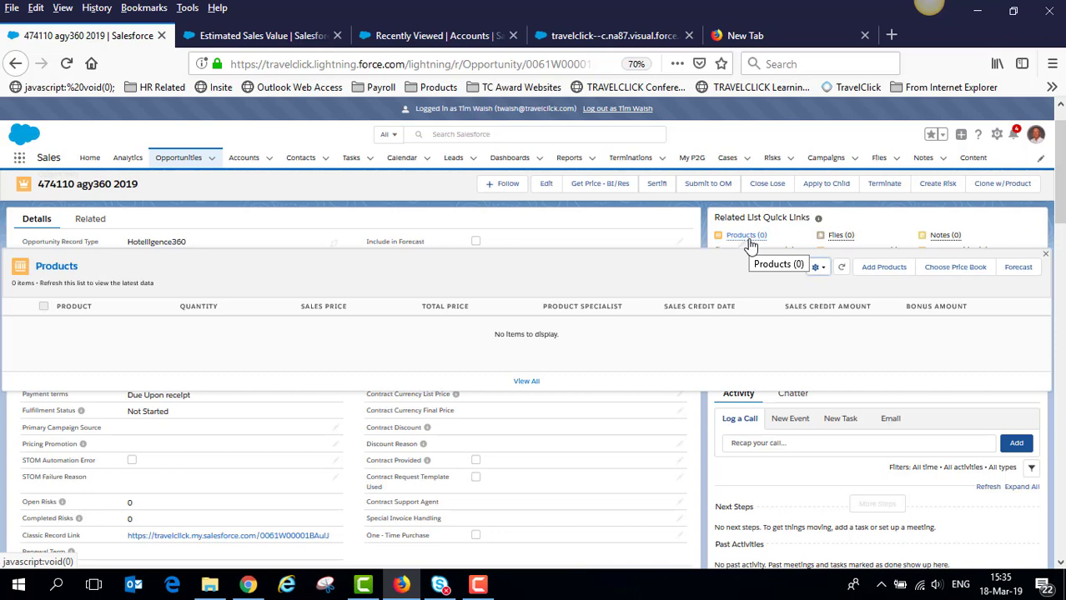
click(886, 274)
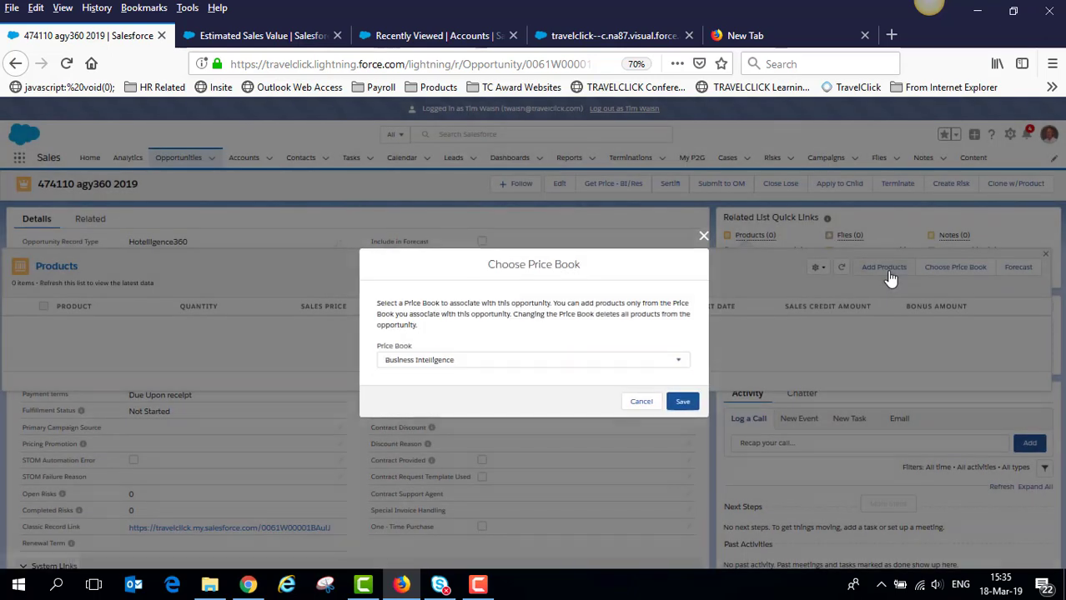
click(622, 360)
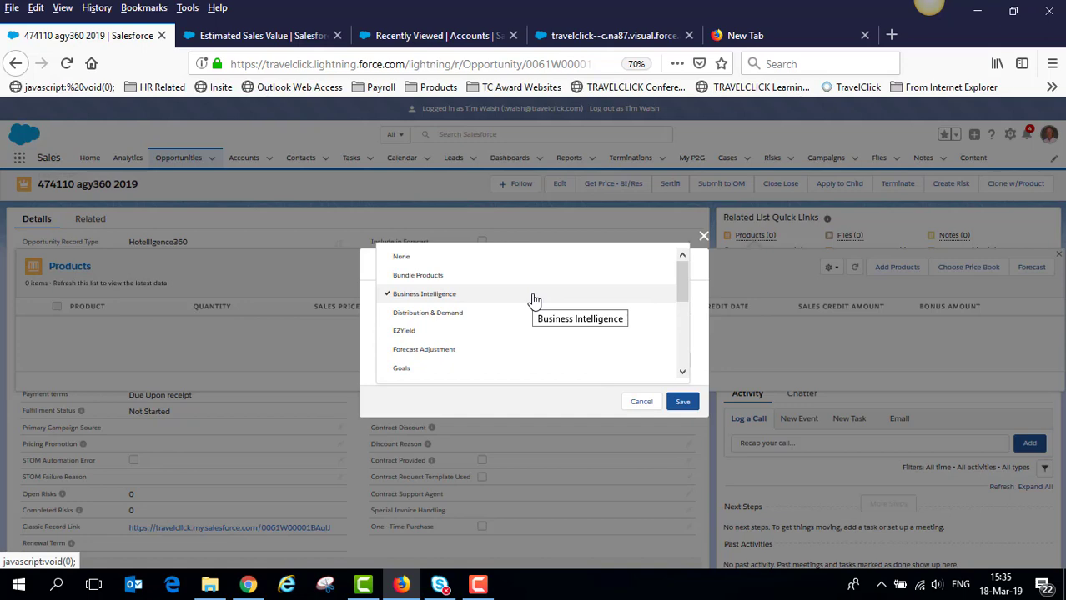
click(683, 404)
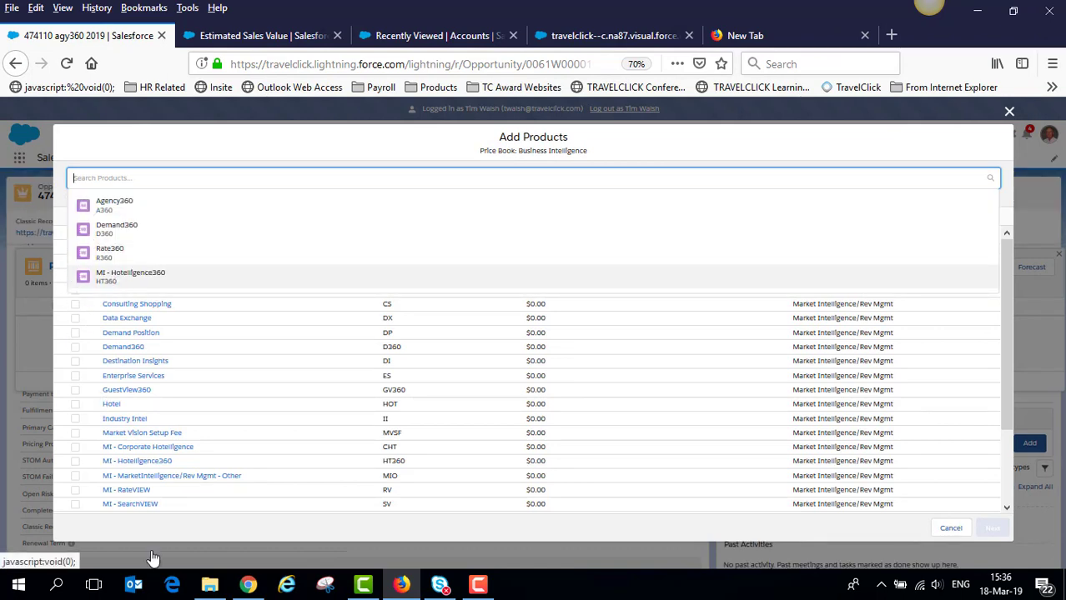
- Add the Agency360 product to the opportunity with quantity 1 and a sales price of 5000, and save it
click(104, 207)
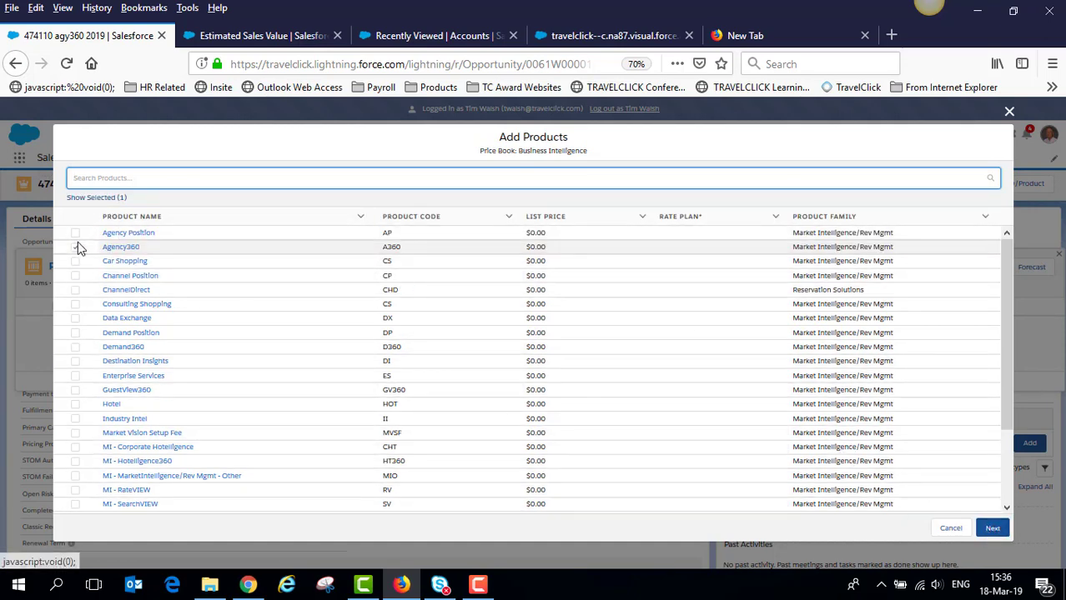
click(991, 529)
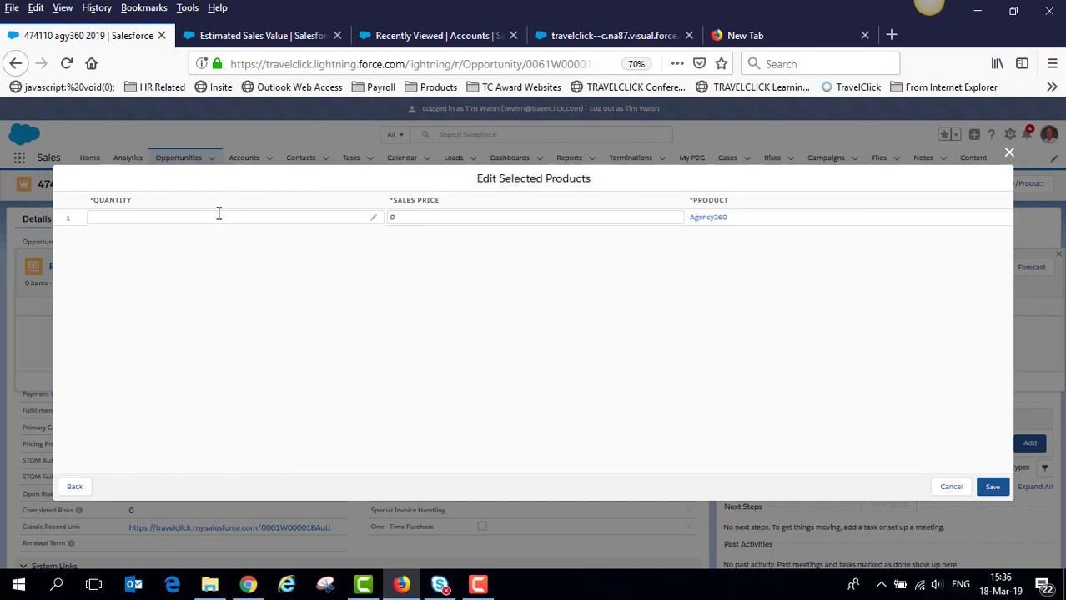
click(202, 221)
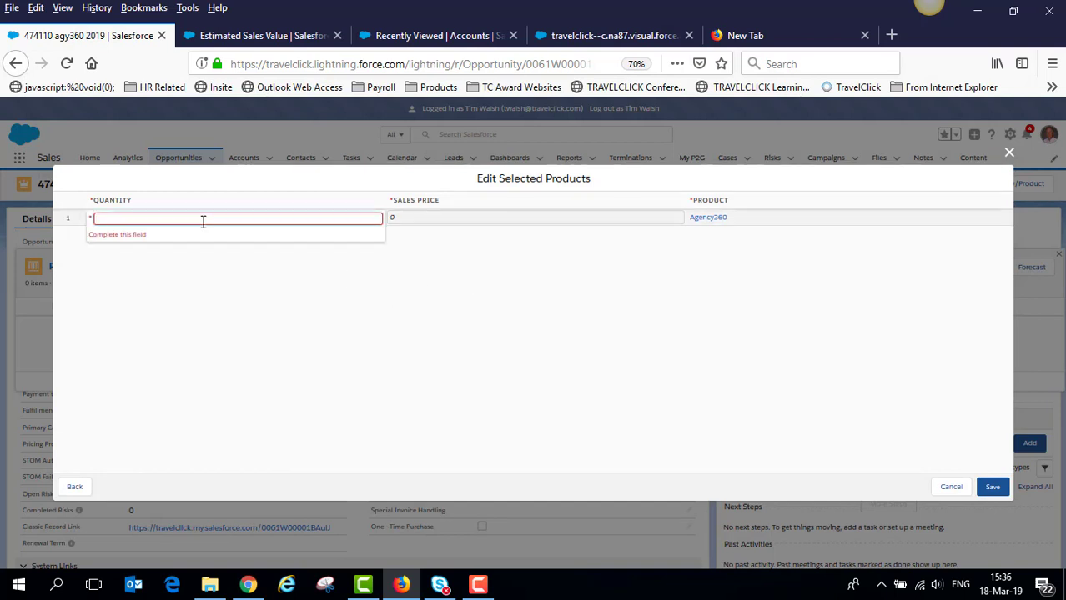
text(1)
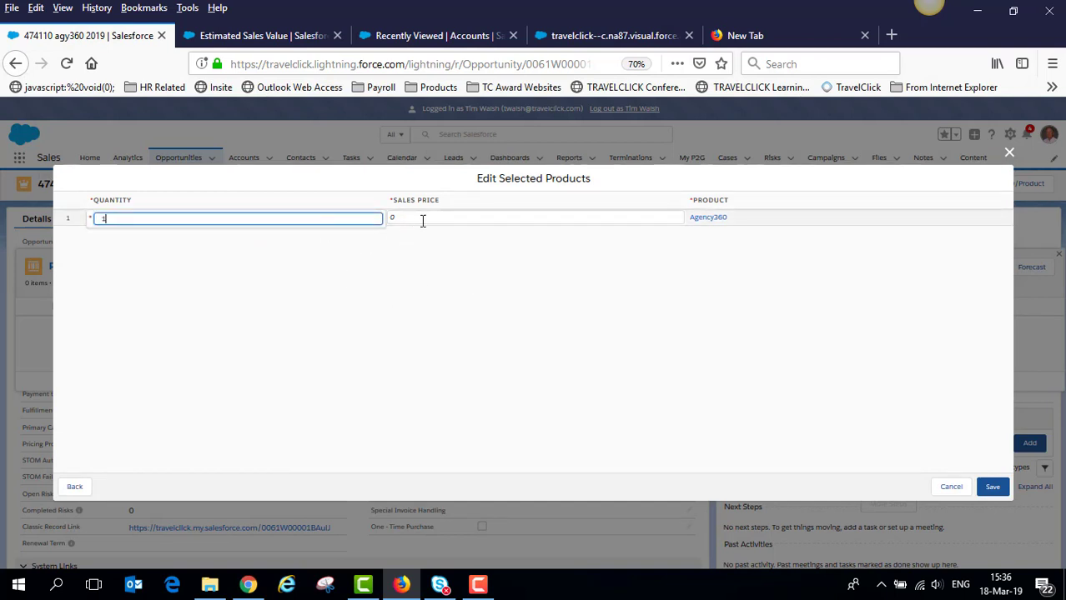
click(422, 219)
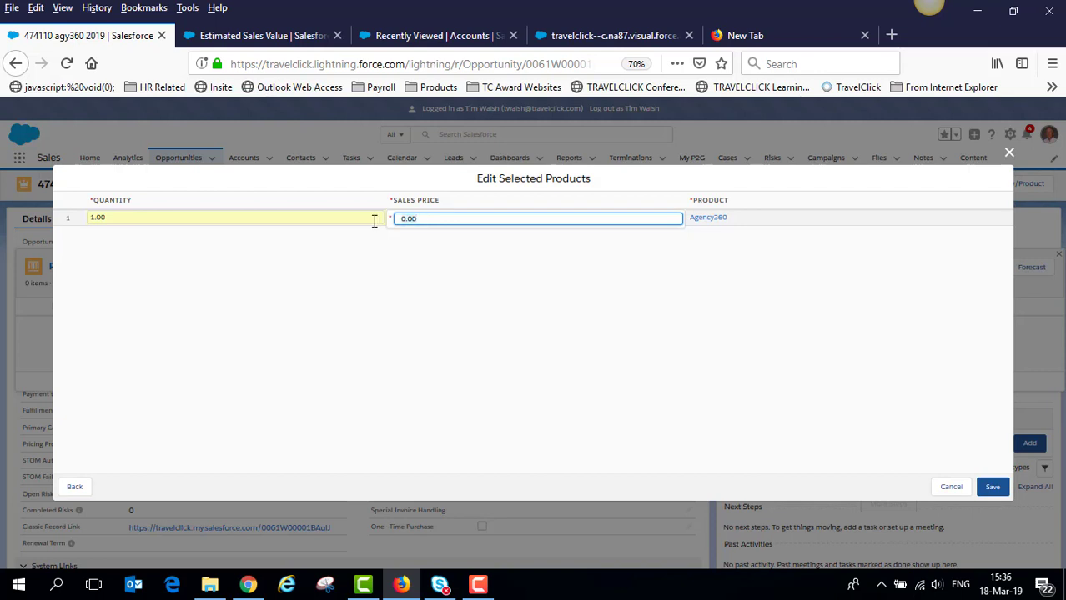
text(5000)
click(992, 491)
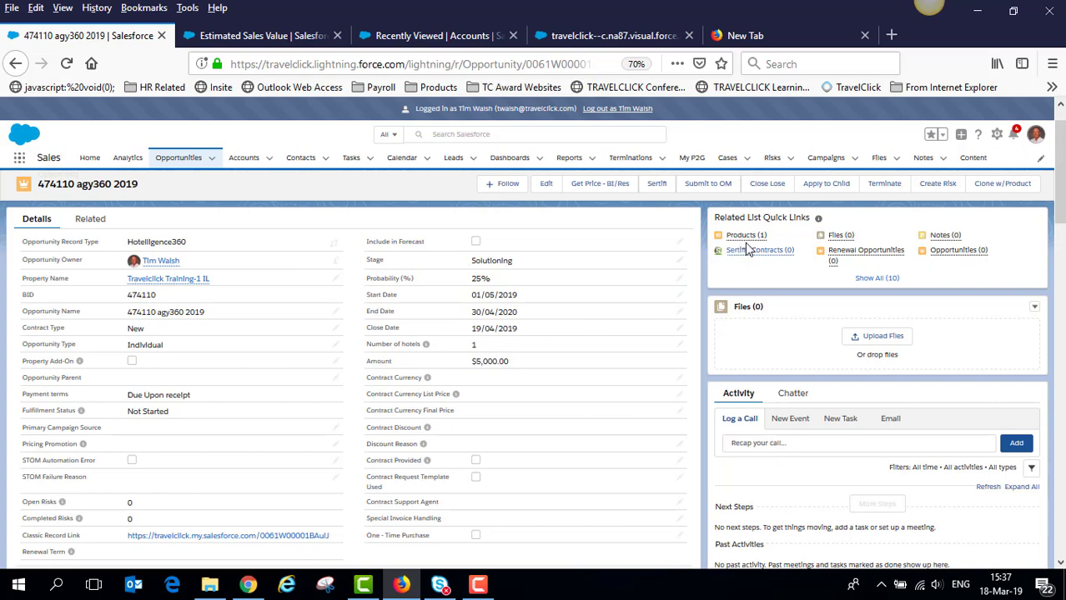
- Select the opportunity's page URL and open the Agency 360 contract request message template in Outlook
mouse_move(748, 240)
click(533, 64)
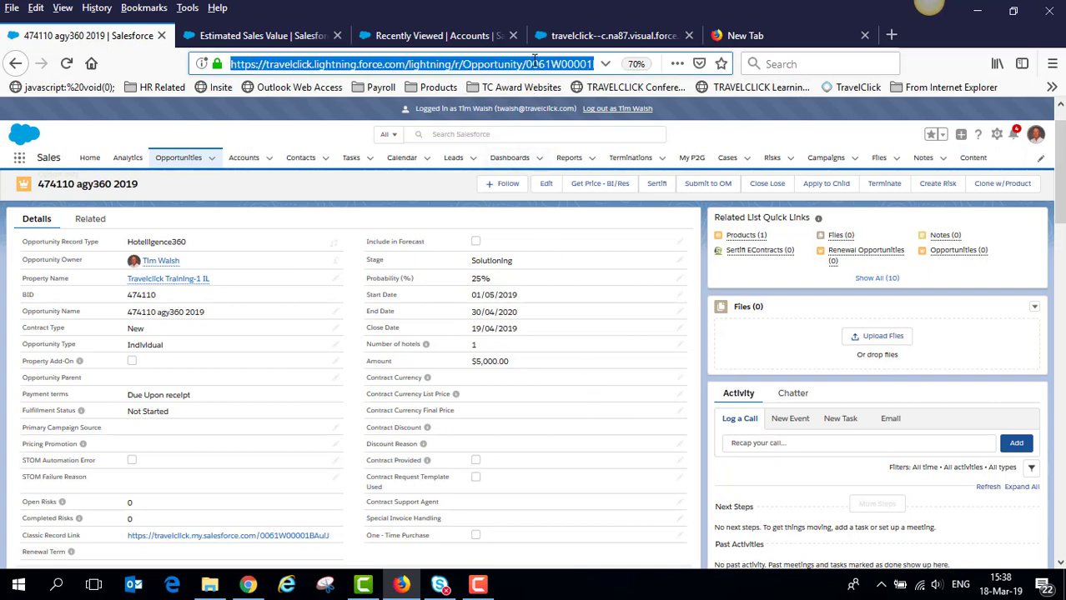
click(210, 585)
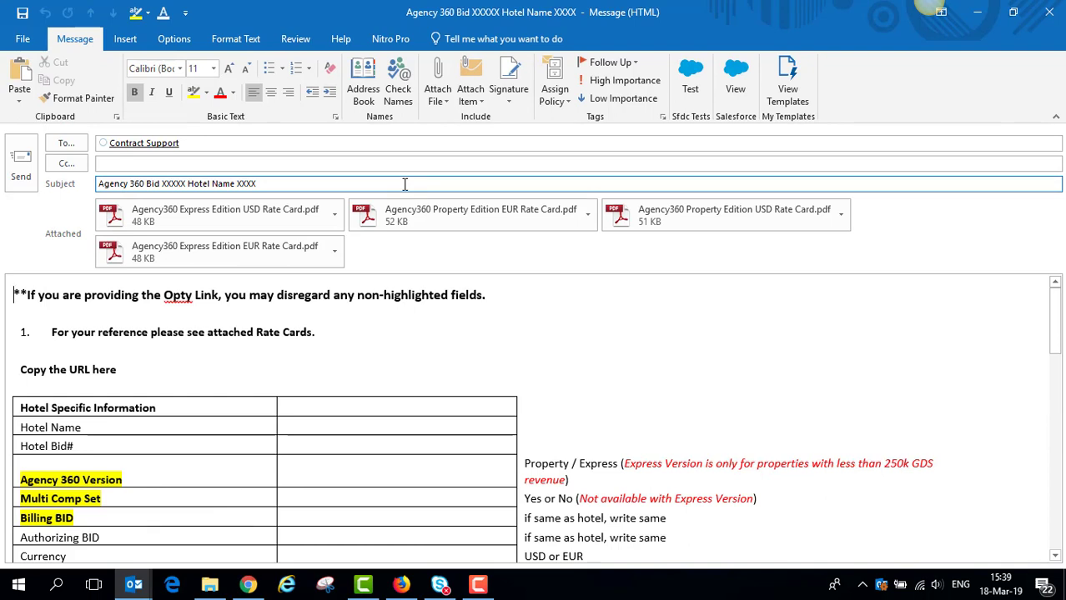
- Remove all four Agency360 Express and Property Edition rate card PDFs attached to the message
right_click(289, 250)
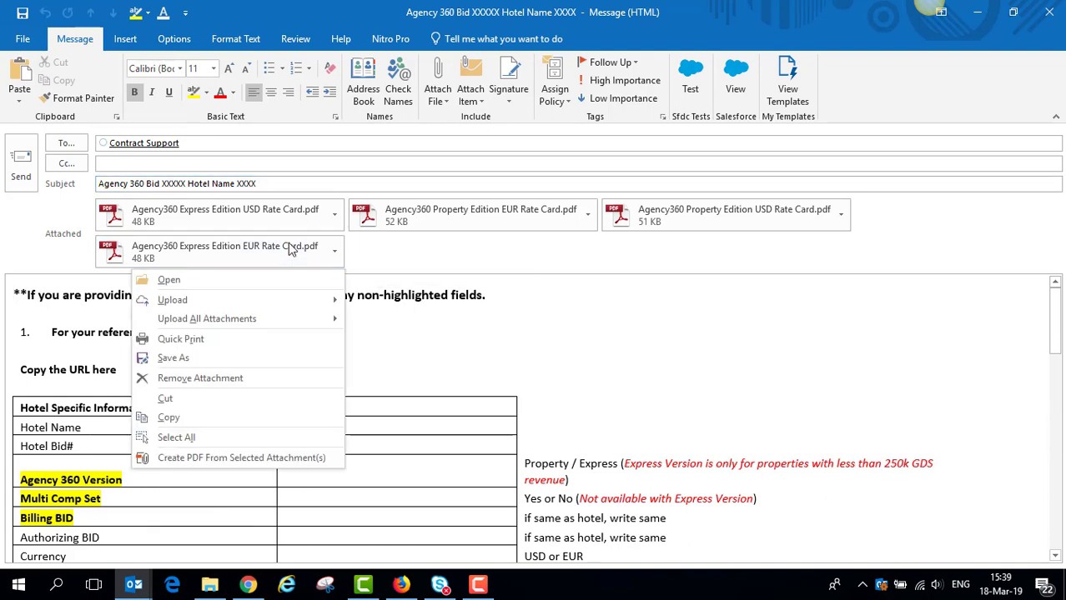
click(297, 378)
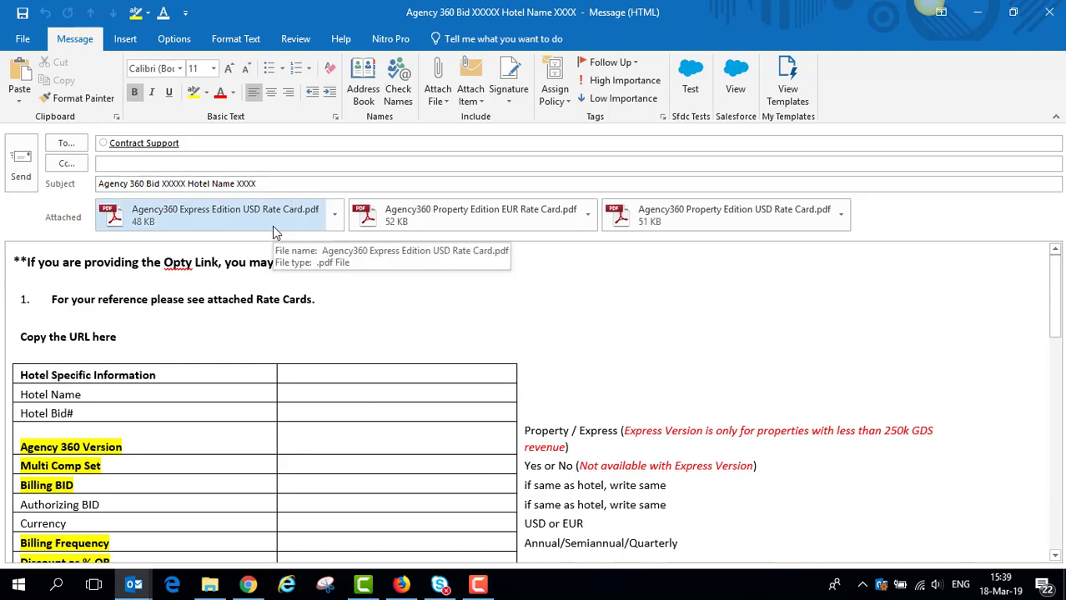
right_click(272, 220)
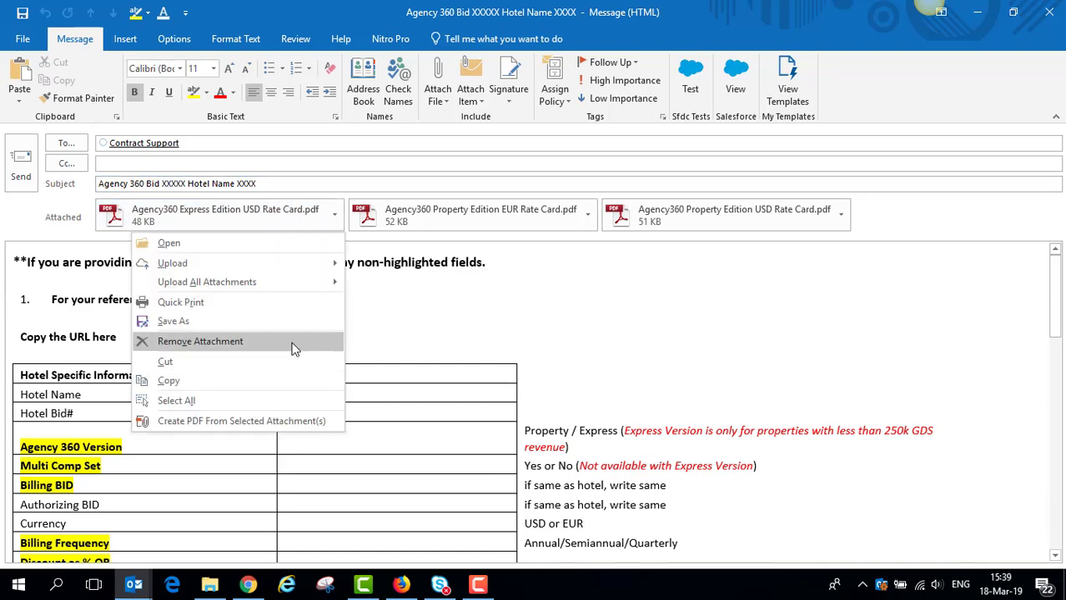
click(291, 349)
right_click(258, 220)
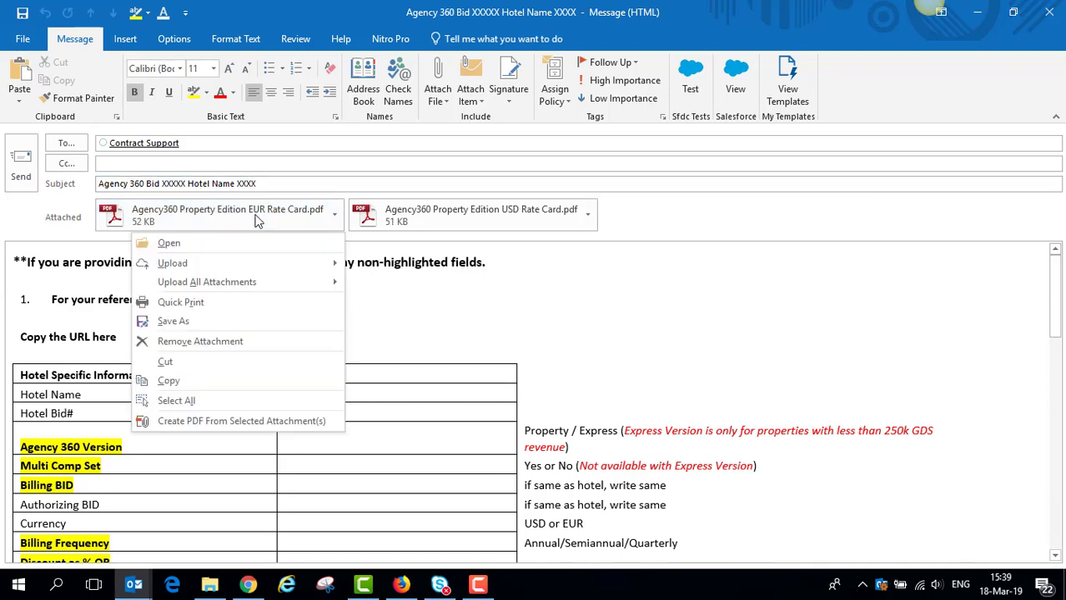
click(263, 344)
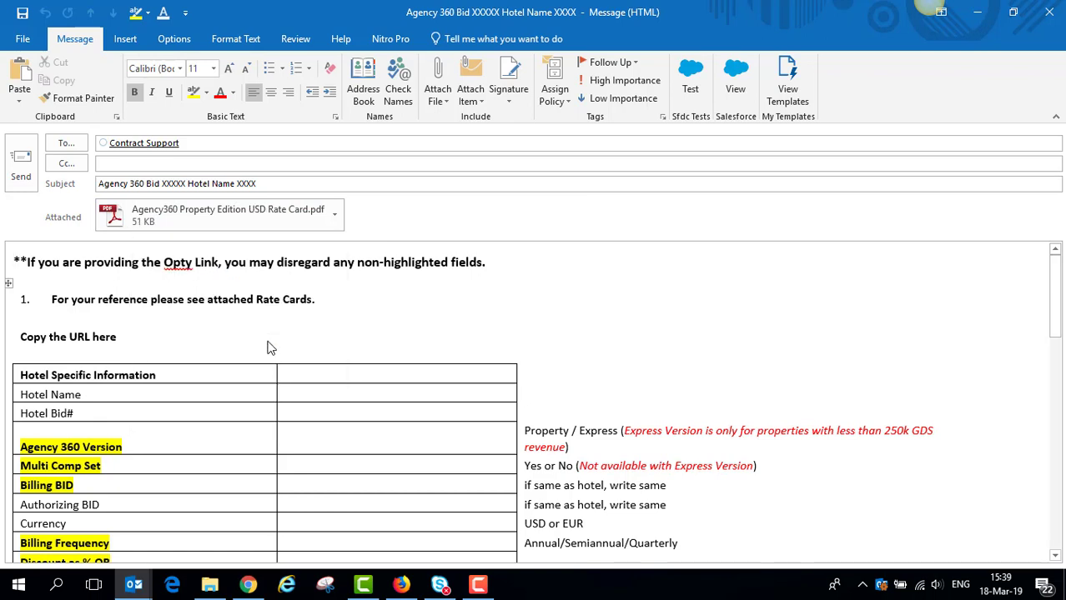
right_click(258, 219)
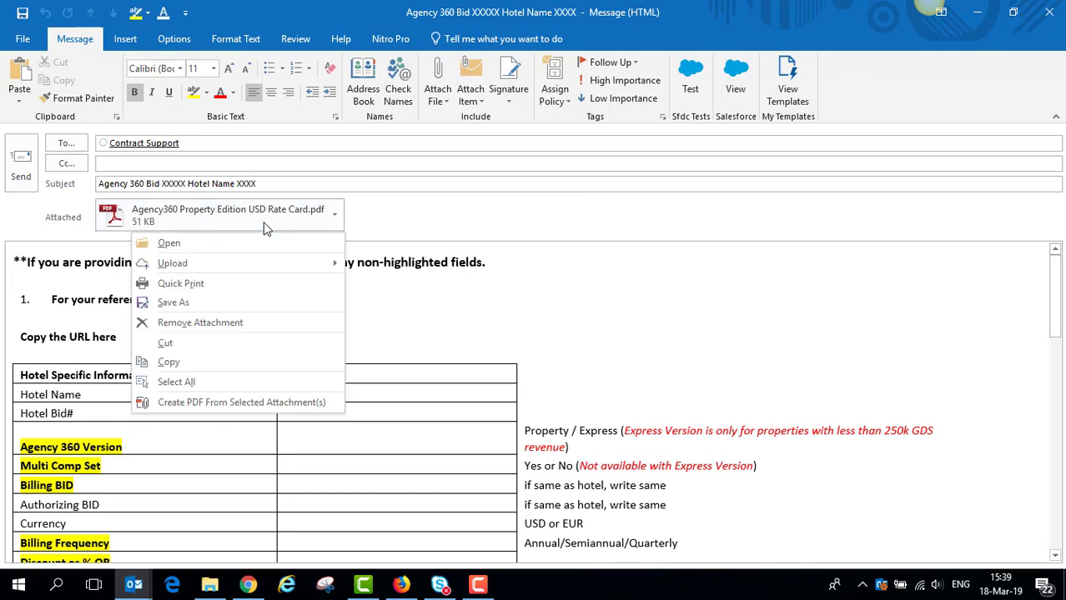
click(293, 326)
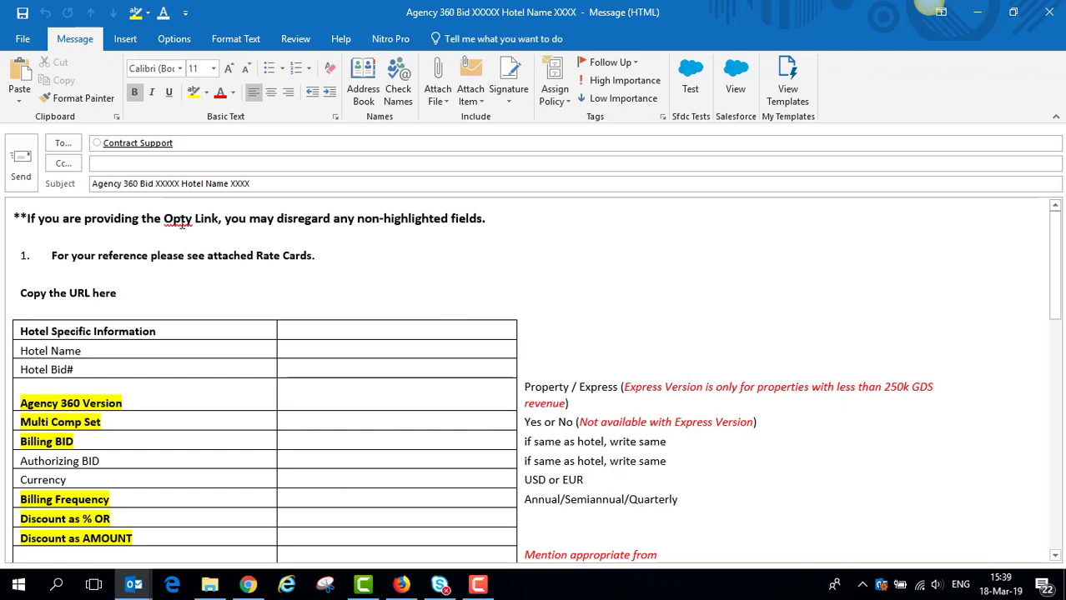
- Paste the copied Salesforce opportunity URL on a new line after "Copy the URL here" in the message body
click(151, 296)
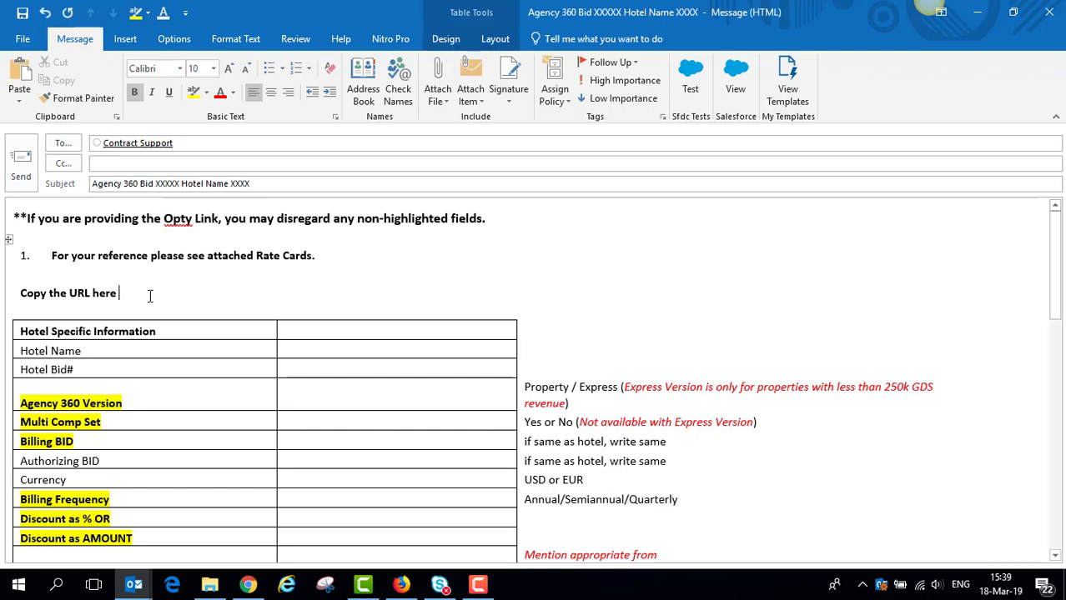
text(https://travelclick.lightning.force.com/lightning/r/Opportunity/0061W00001BAuiJQAT/view?0.source=alohaHeader)
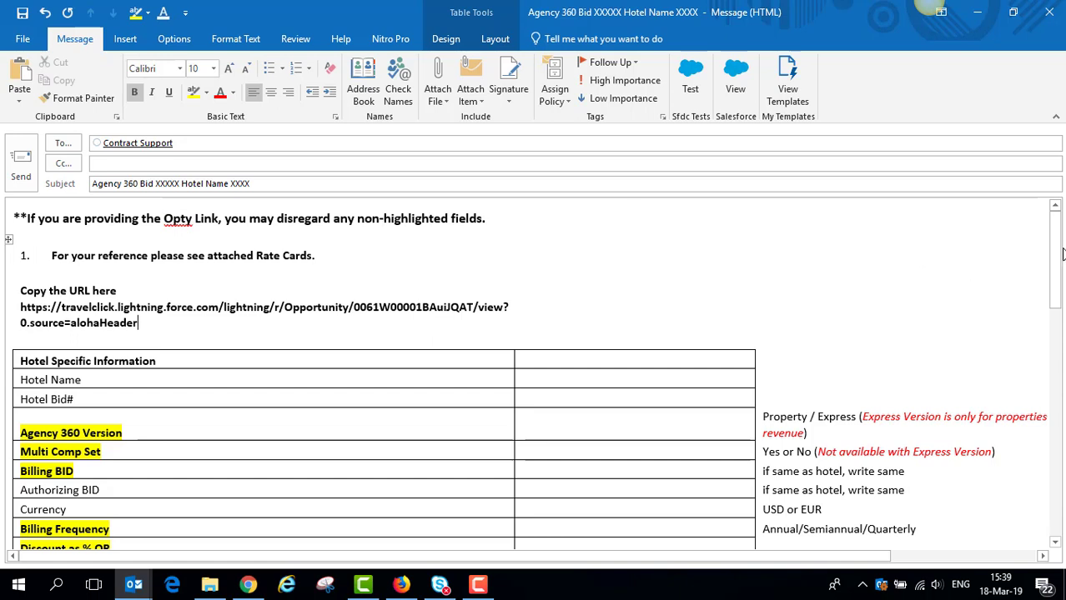
- Fill in the hotel table with Agency 360 Version "Property", Multi Comp Set "yes" and Billing BID "same"
drag(1056, 252, 1056, 292)
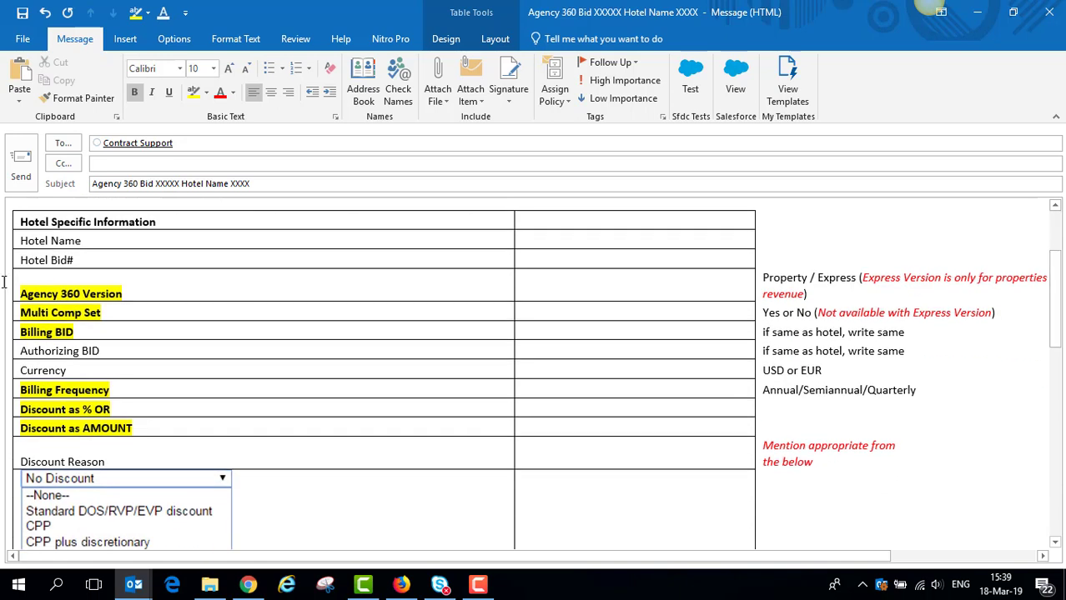
click(586, 301)
text(propert)
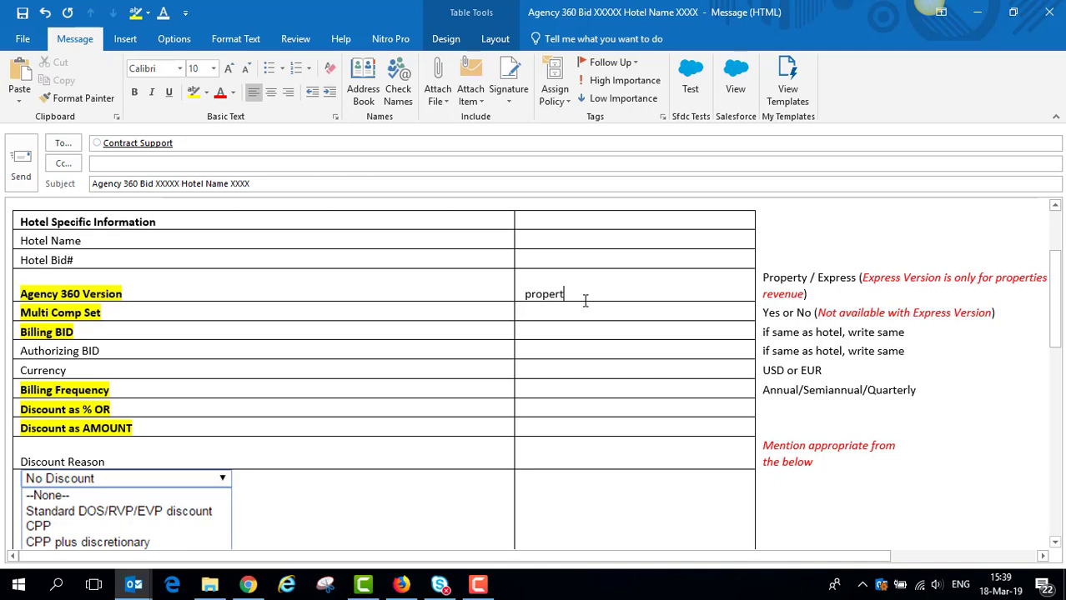
text(y )
text(yes)
click(557, 328)
text(same)
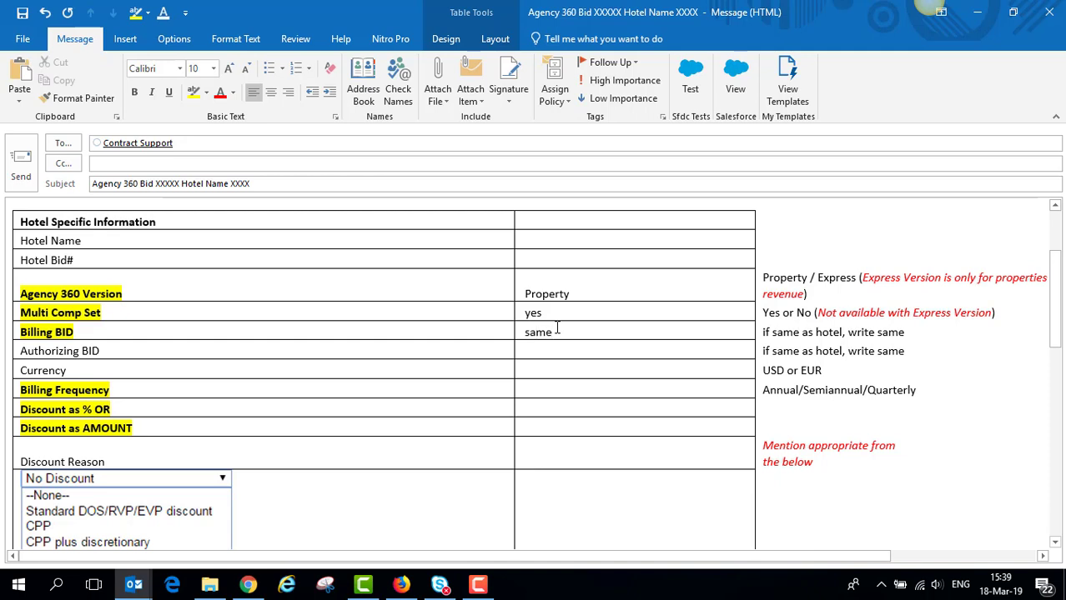
- Enter "annual" as the Billing Frequency and "5%" as the percentage discount in the table
text(anu)
key(BackSpace)
text(nual)
click(577, 410)
text(5%)
- Enter "Standard DOS discount" as the reason in the cell beside the list of discount reasons
scroll(627, 392, down, 3)
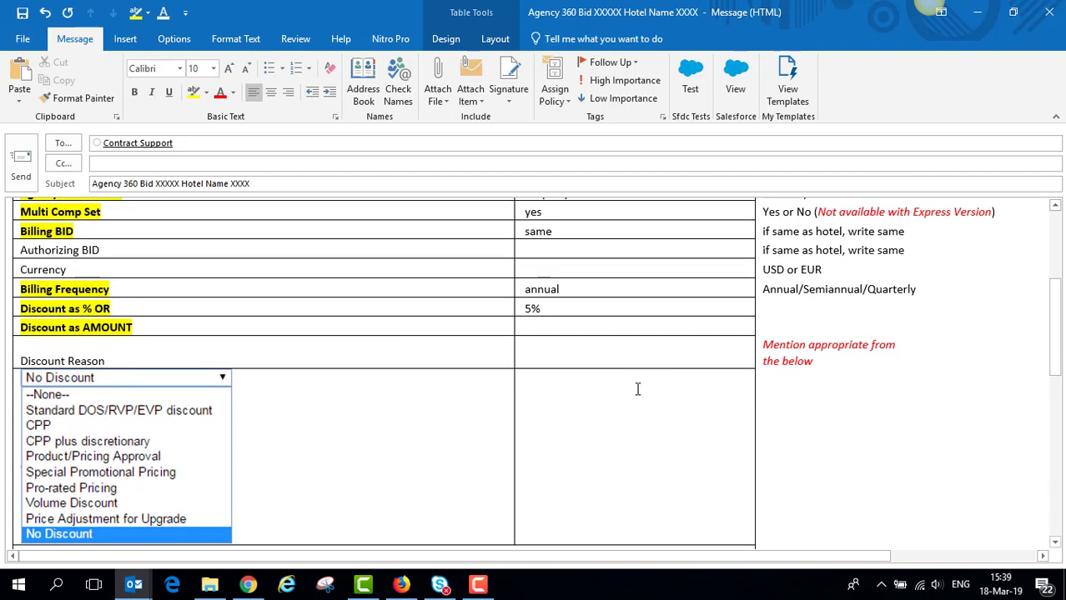
text(d)
key(BackSpace)
click(571, 414)
text(standa)
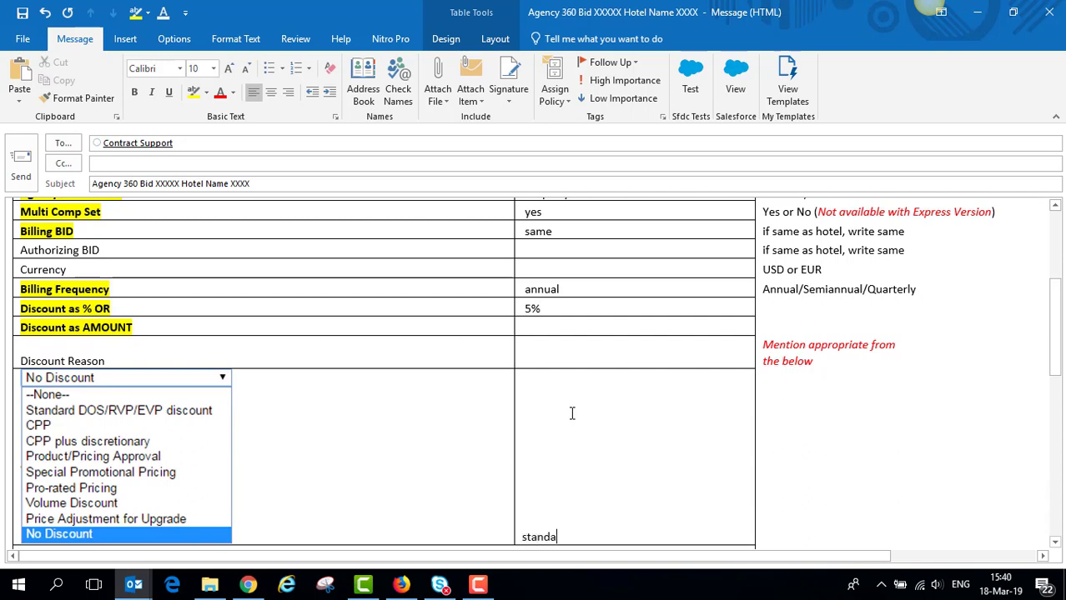
text(rd DOS discount)
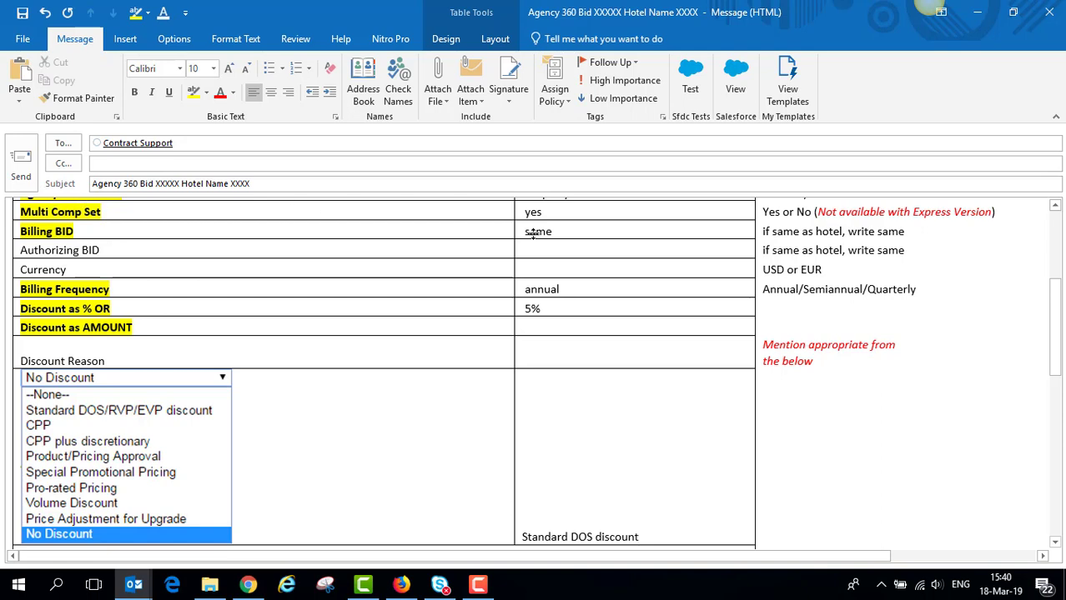
drag(1059, 325, 1059, 276)
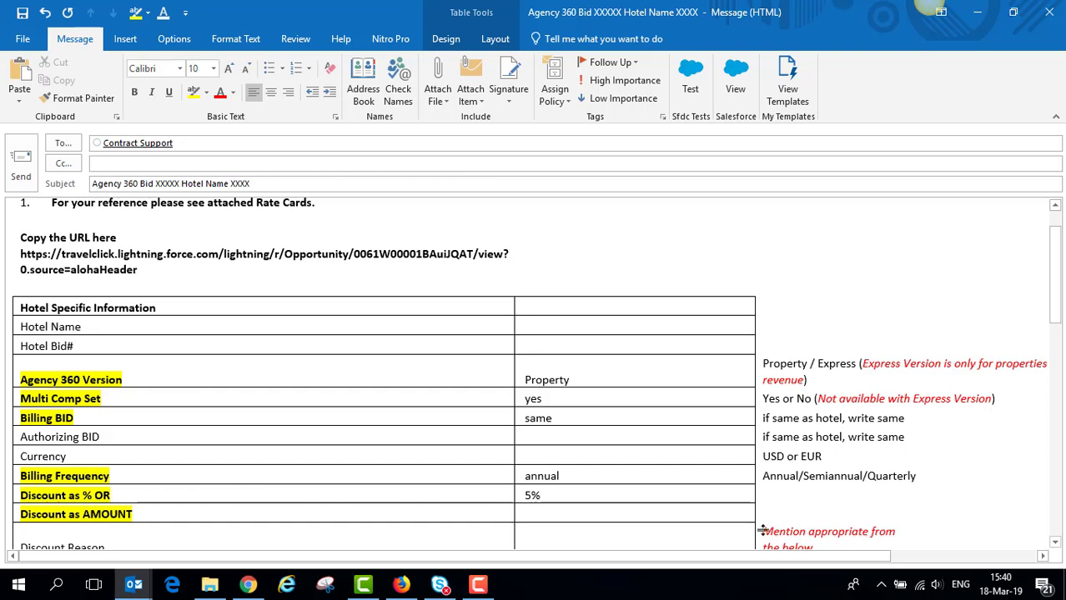
click(478, 587)
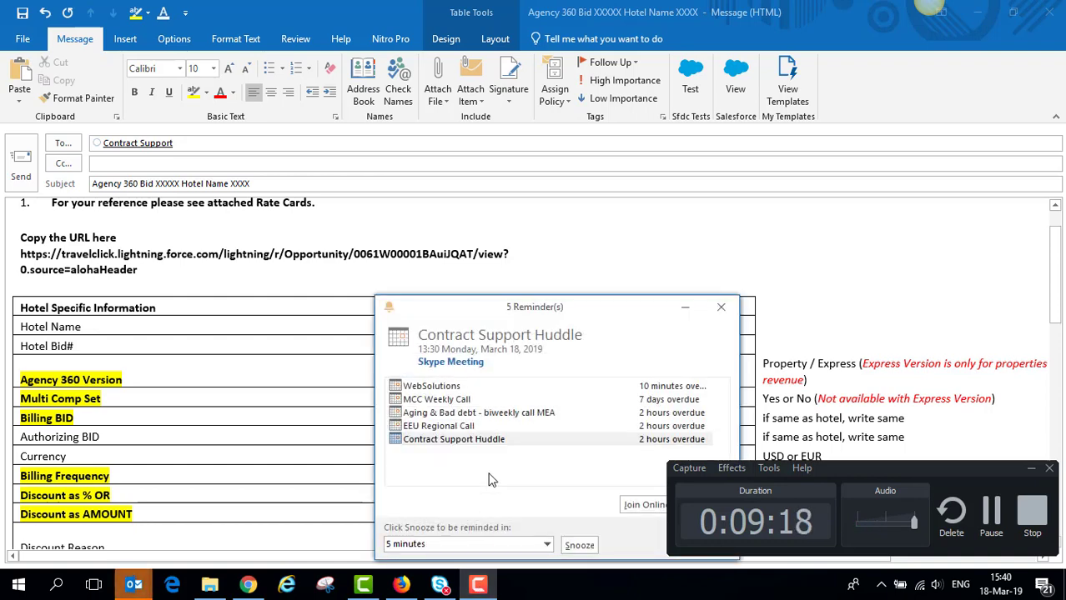
click(720, 307)
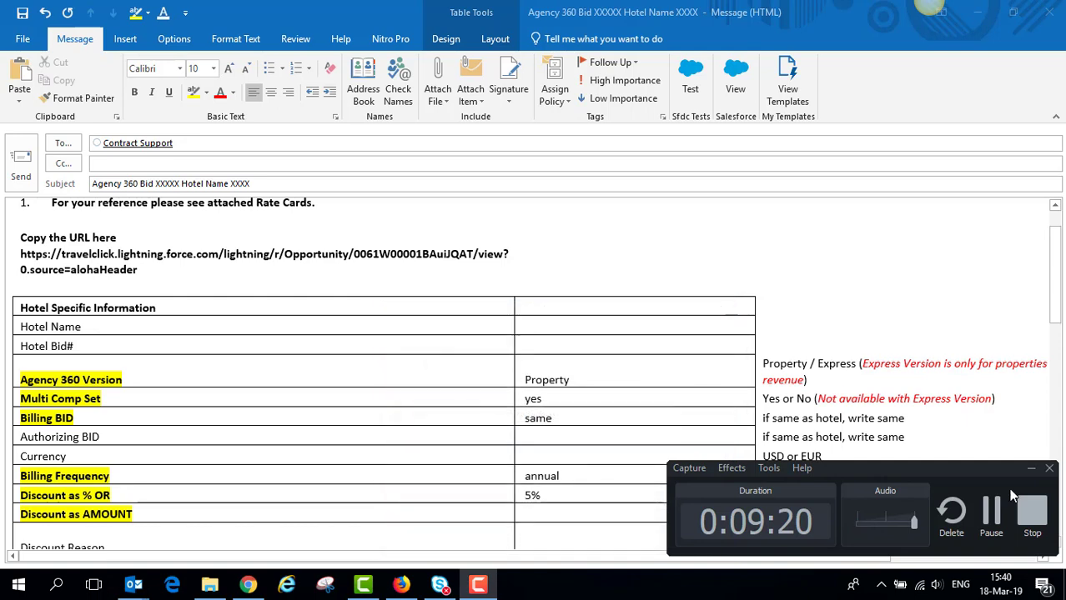